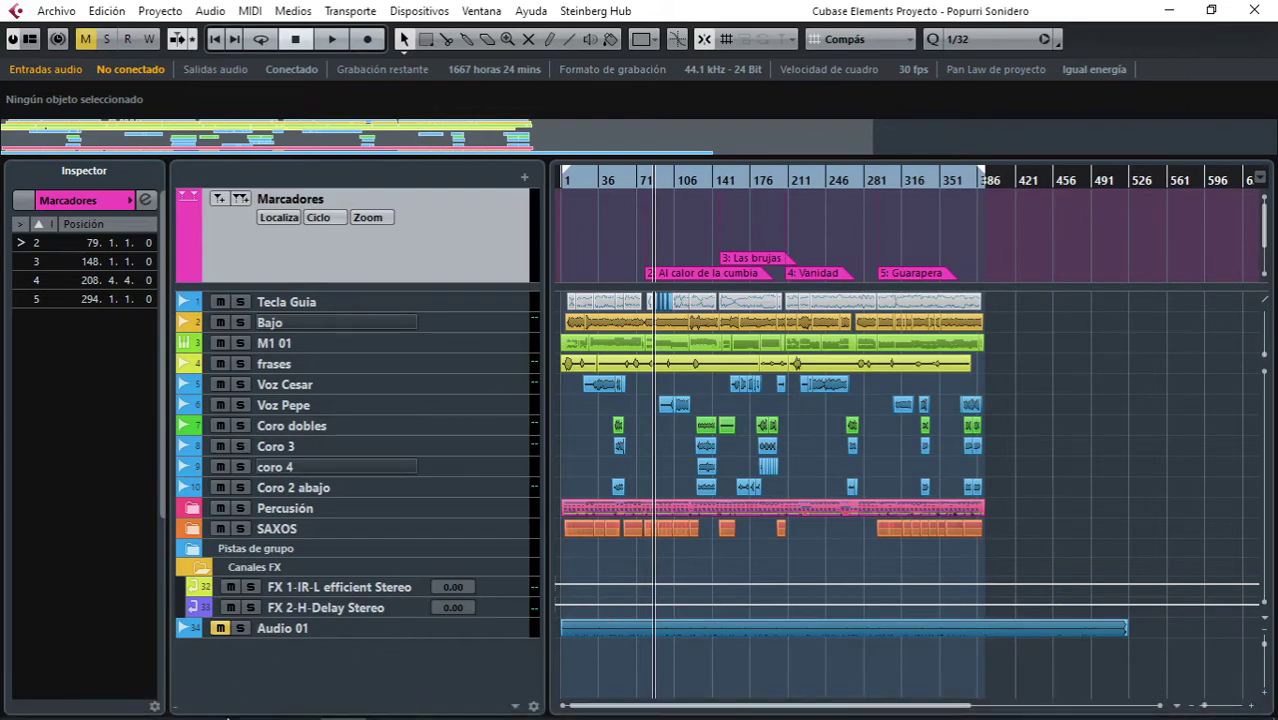
# Switch to the File Explorer window of the Popurri sonidero project, check its Audio folder's size in the properties, and close the window
pyautogui.moveTo(199, 690)
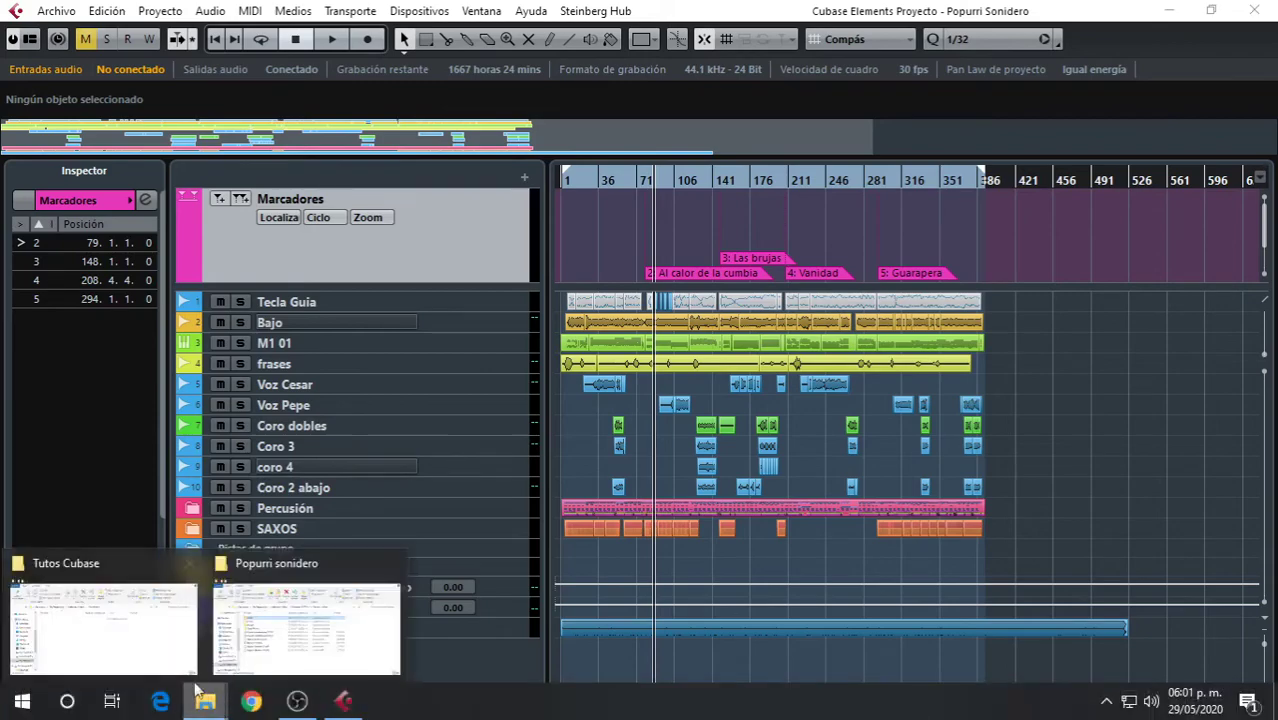
pyautogui.click(265, 655)
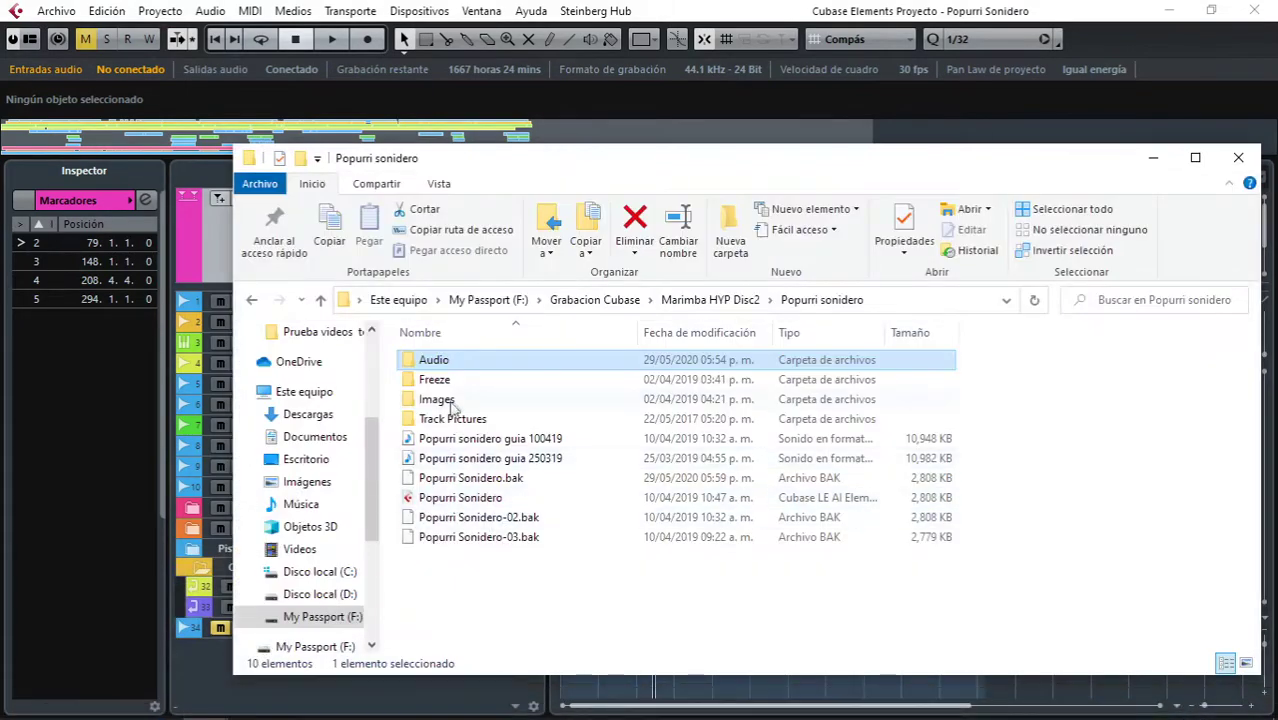
pyautogui.rightClick(460, 368)
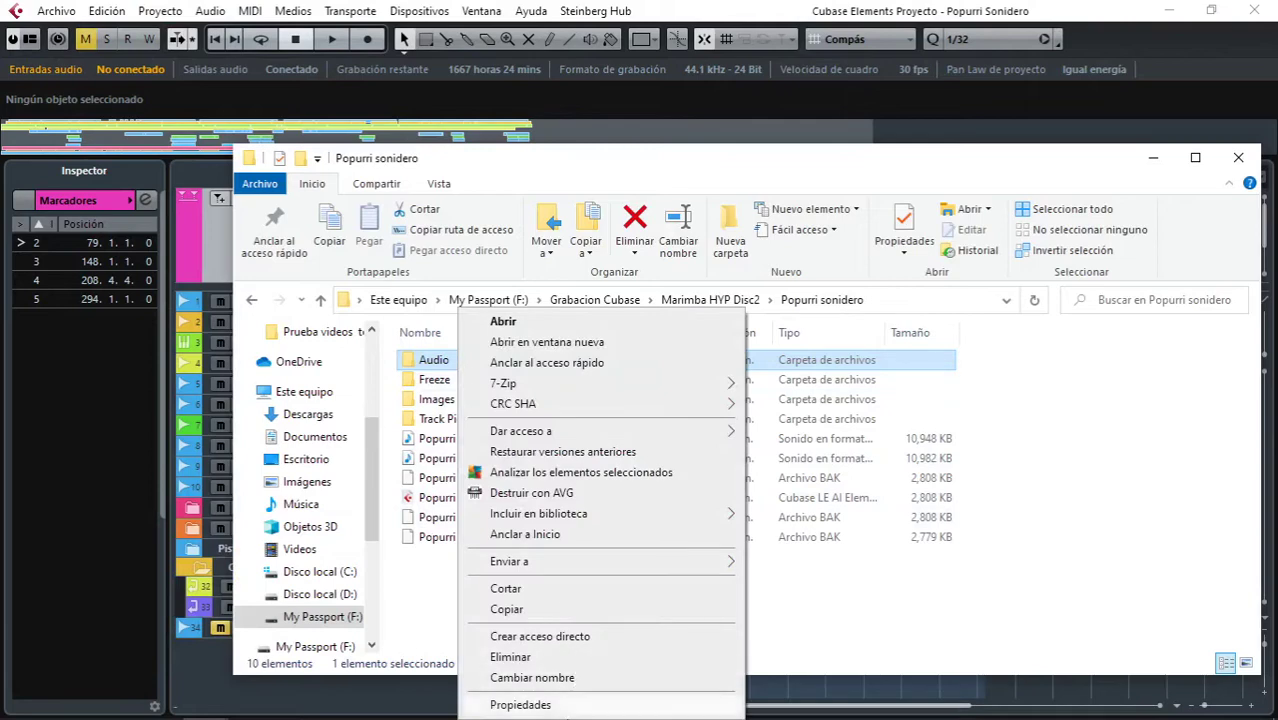
pyautogui.click(568, 704)
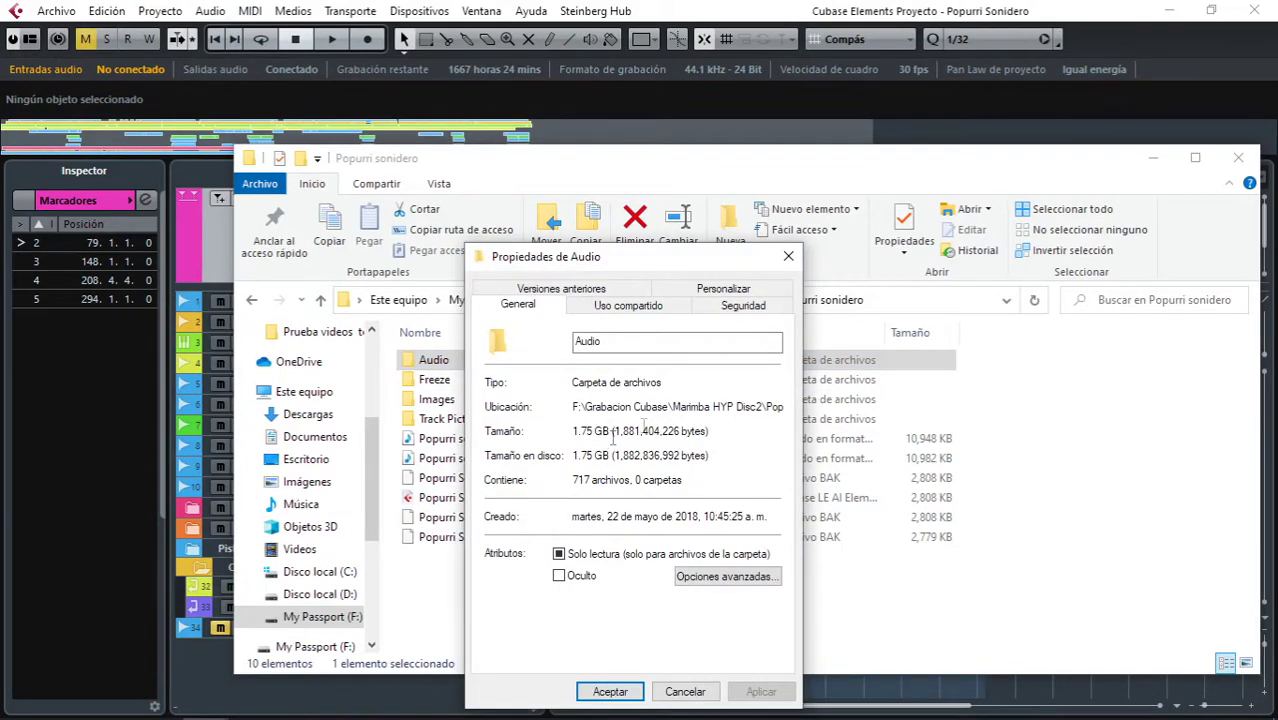
pyautogui.click(788, 256)
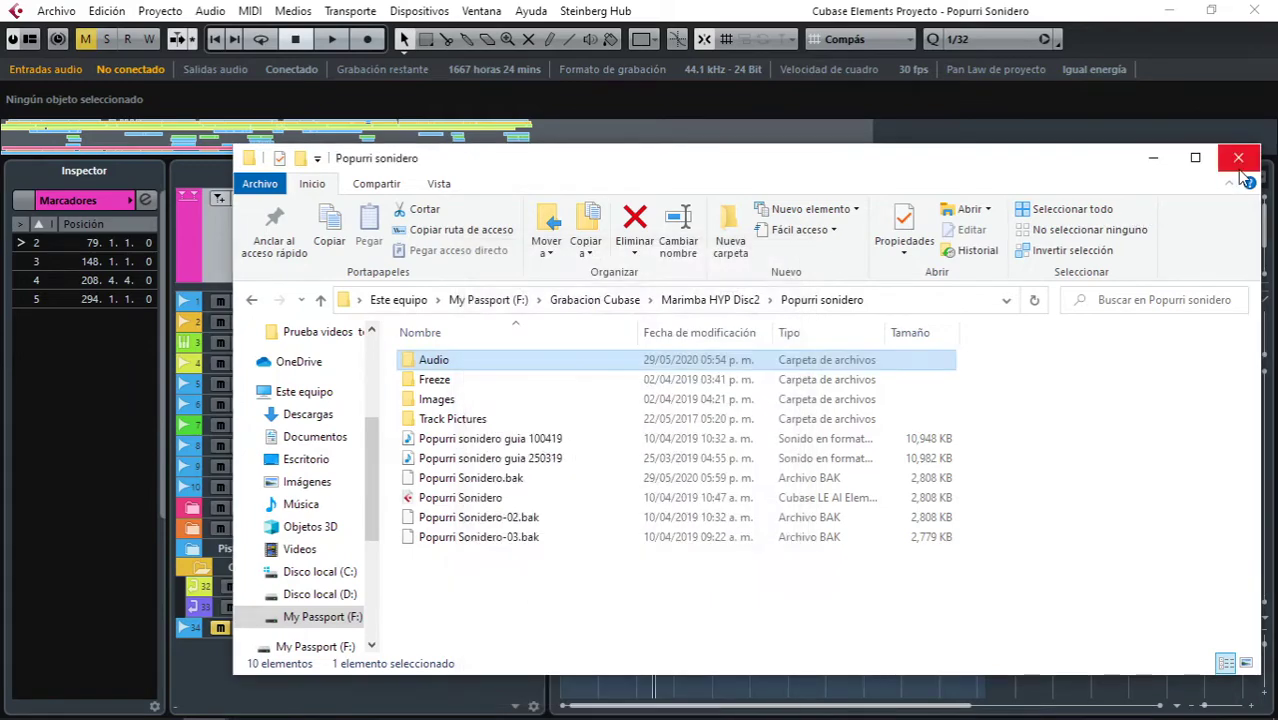
pyautogui.click(1238, 160)
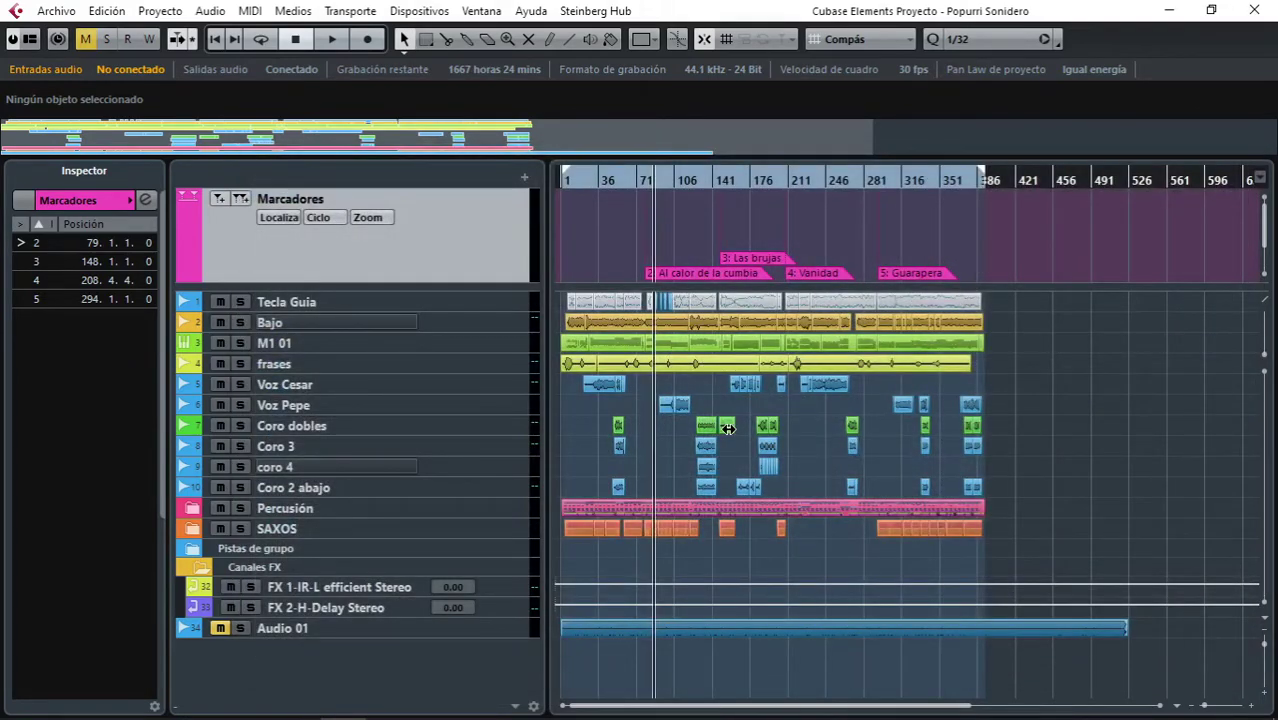
# Open the project's Pool, inspect the contents of its Audio and Papelera folders, and close it
pyautogui.hotkey('ctrl', 'p')
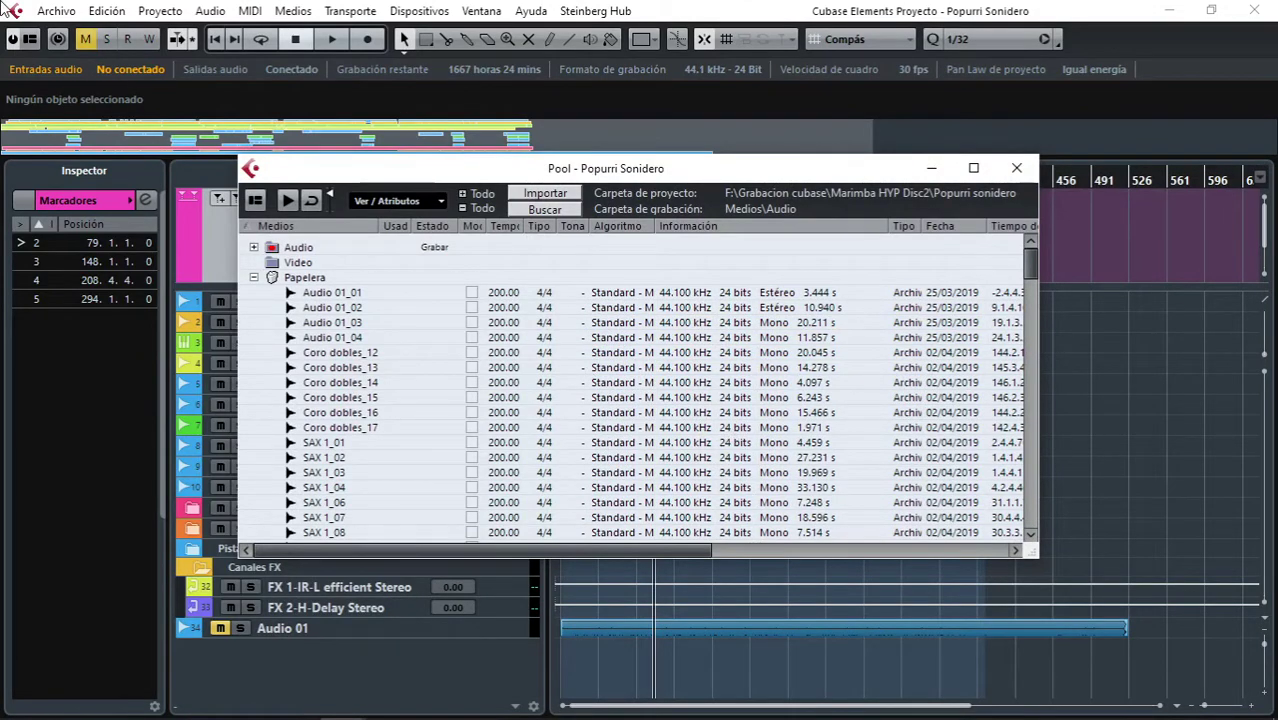
pyautogui.scroll(-2, 600, 408)
pyautogui.scroll(2, 600, 408)
pyautogui.click(264, 281)
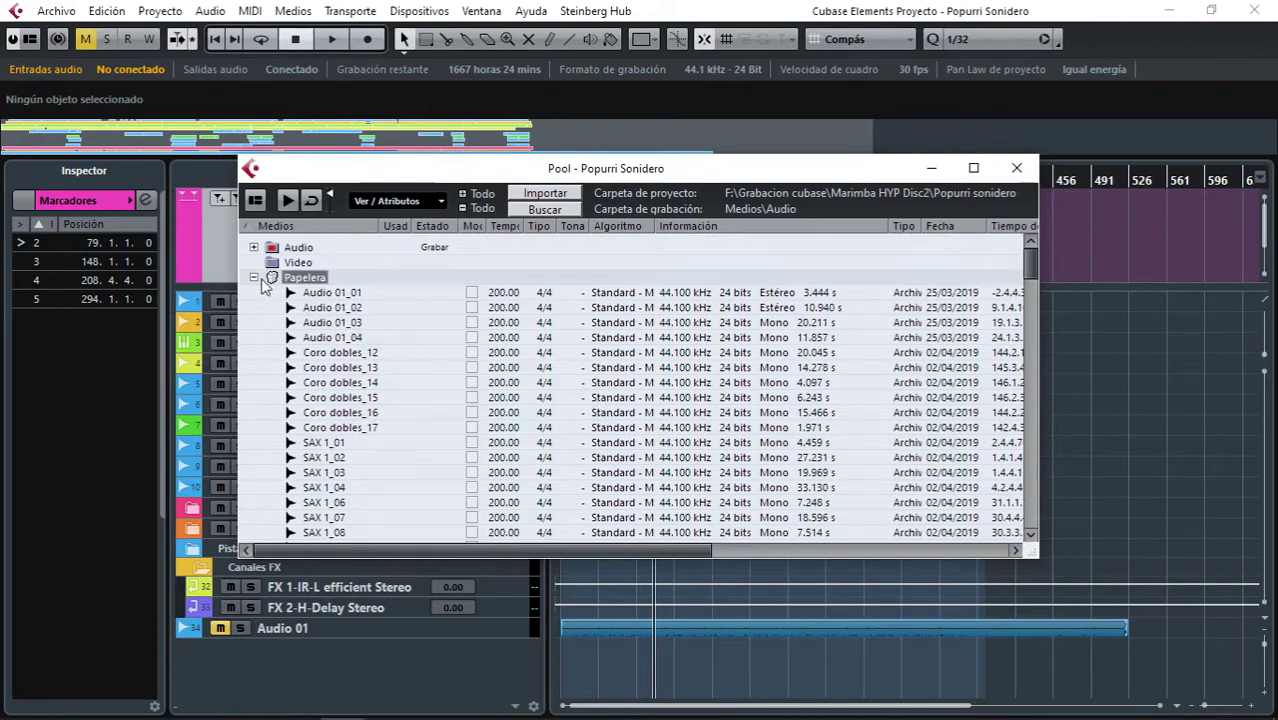
pyautogui.click(255, 278)
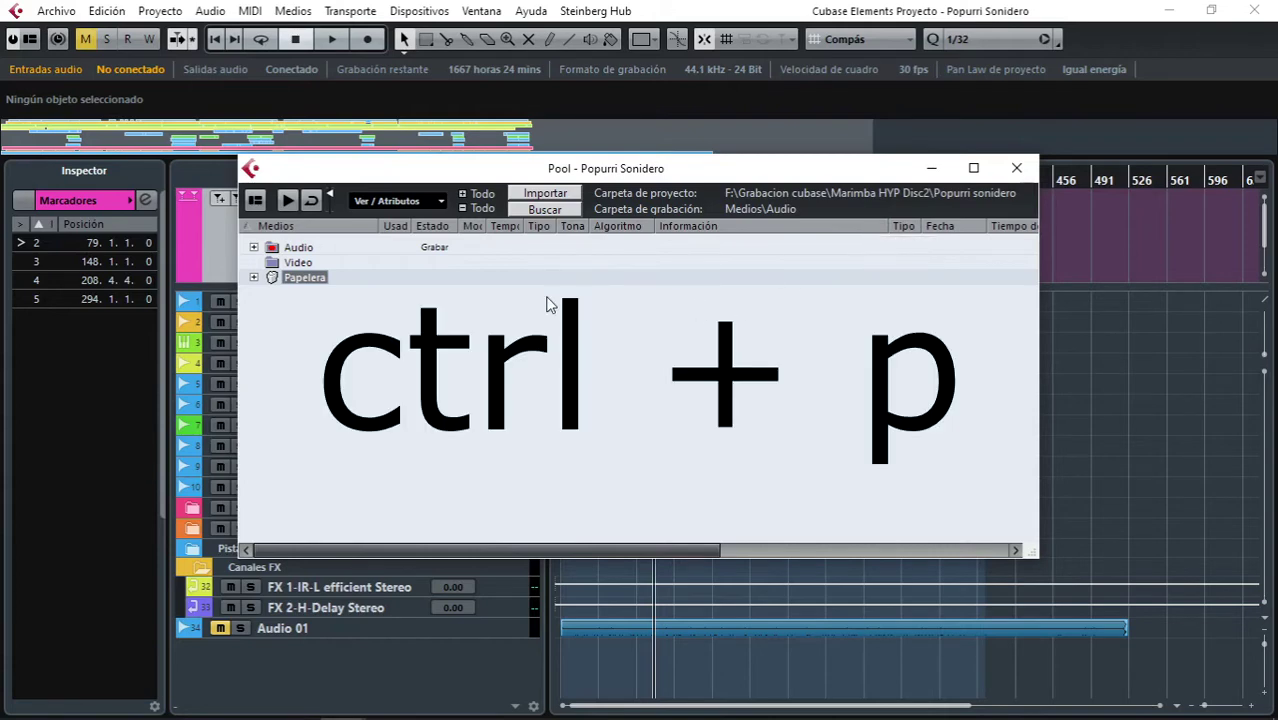
pyautogui.click(253, 247)
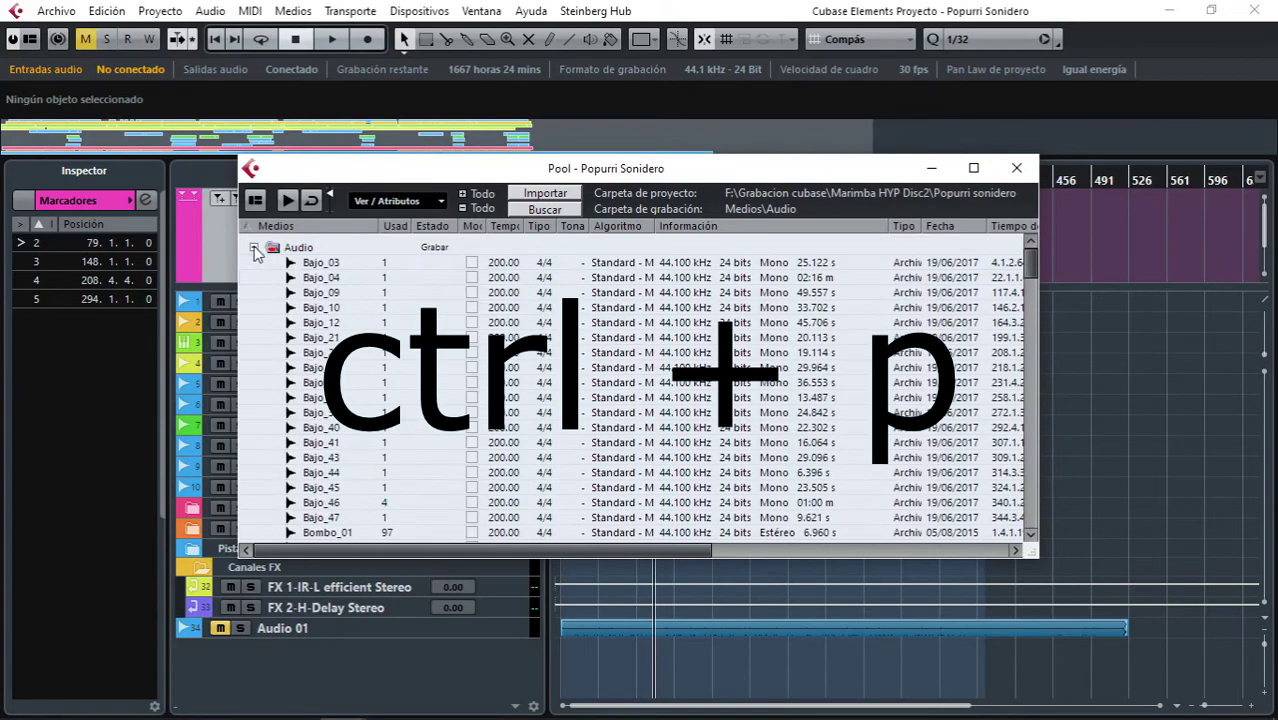
pyautogui.click(253, 247)
pyautogui.click(253, 277)
pyautogui.click(253, 277)
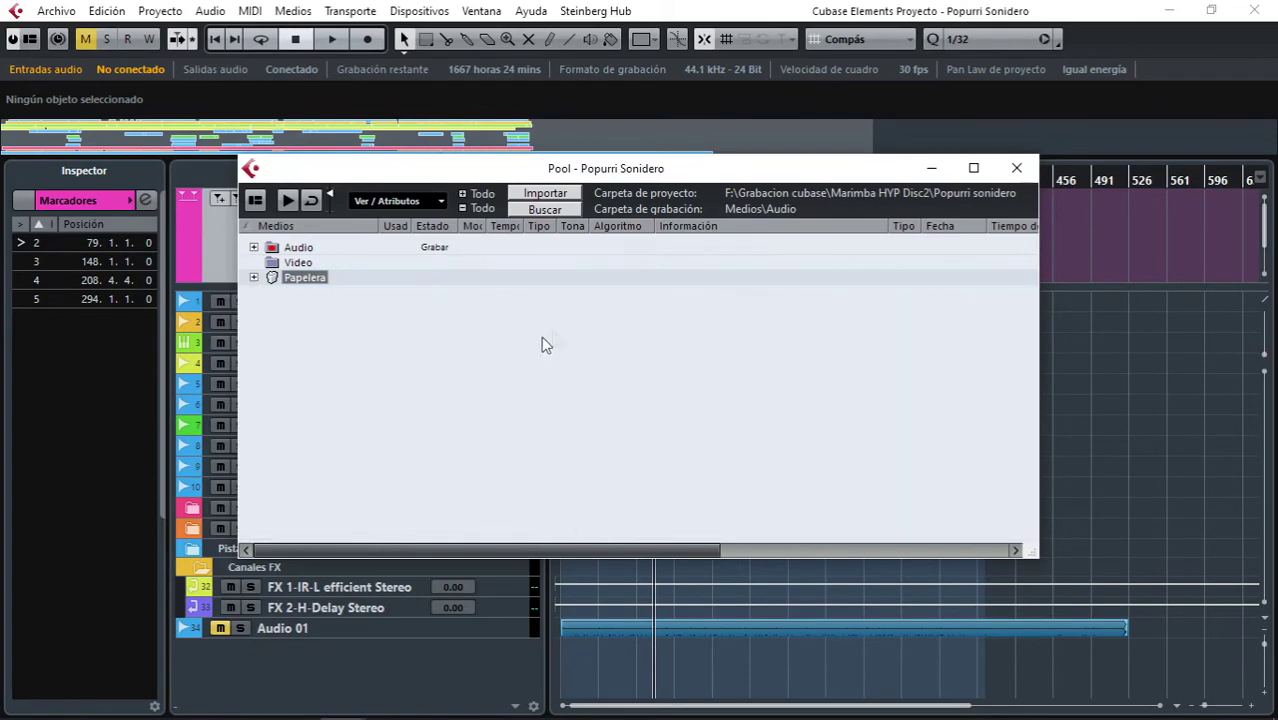
pyautogui.click(1016, 168)
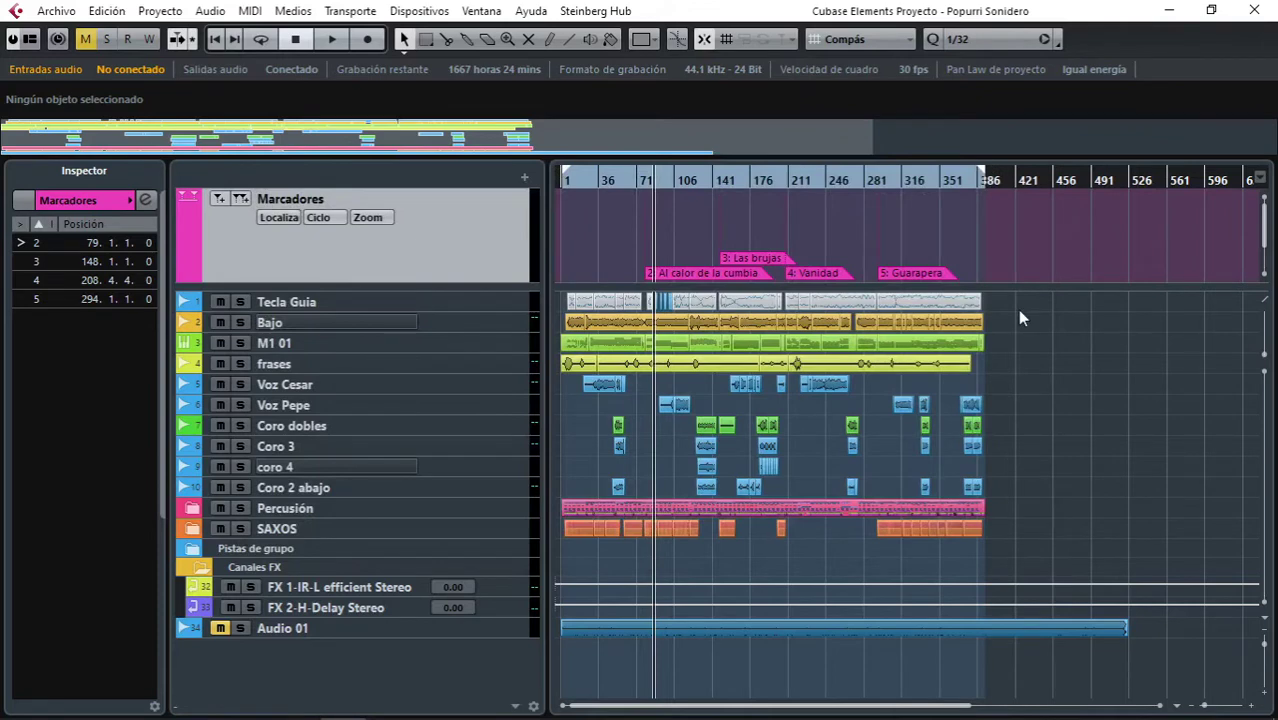
# Start a project backup and create a destination folder named Tutos cubase inside Grabacion Cubase on the My Passport (F:) drive
pyautogui.click(56, 14)
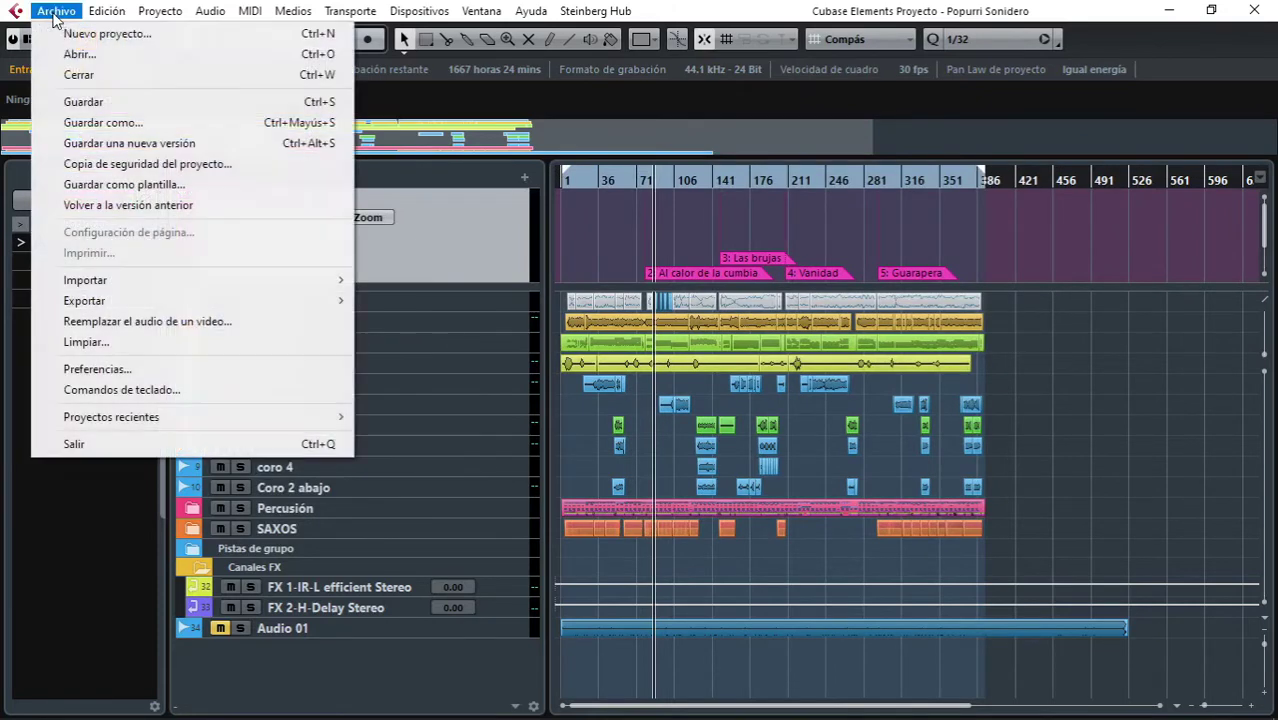
pyautogui.click(164, 164)
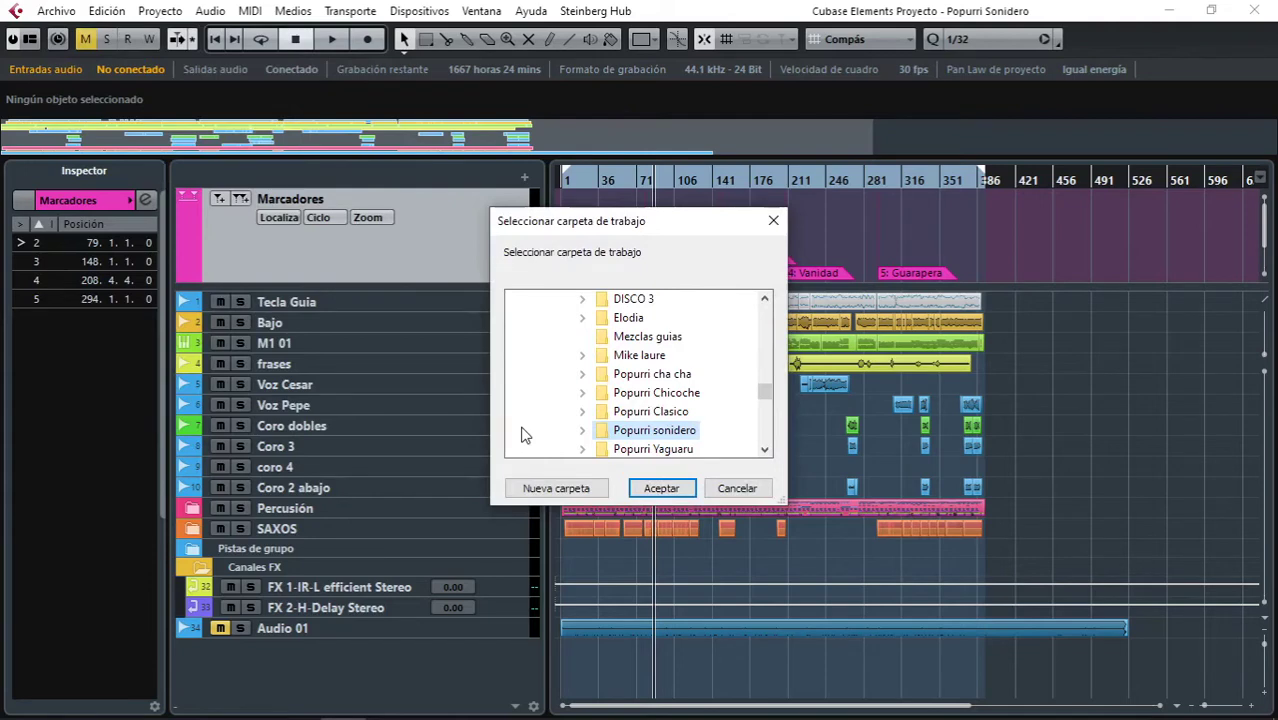
pyautogui.scroll(2, 585, 390)
pyautogui.click(568, 374)
pyautogui.scroll(2, 725, 401)
pyautogui.scroll(10, 725, 401)
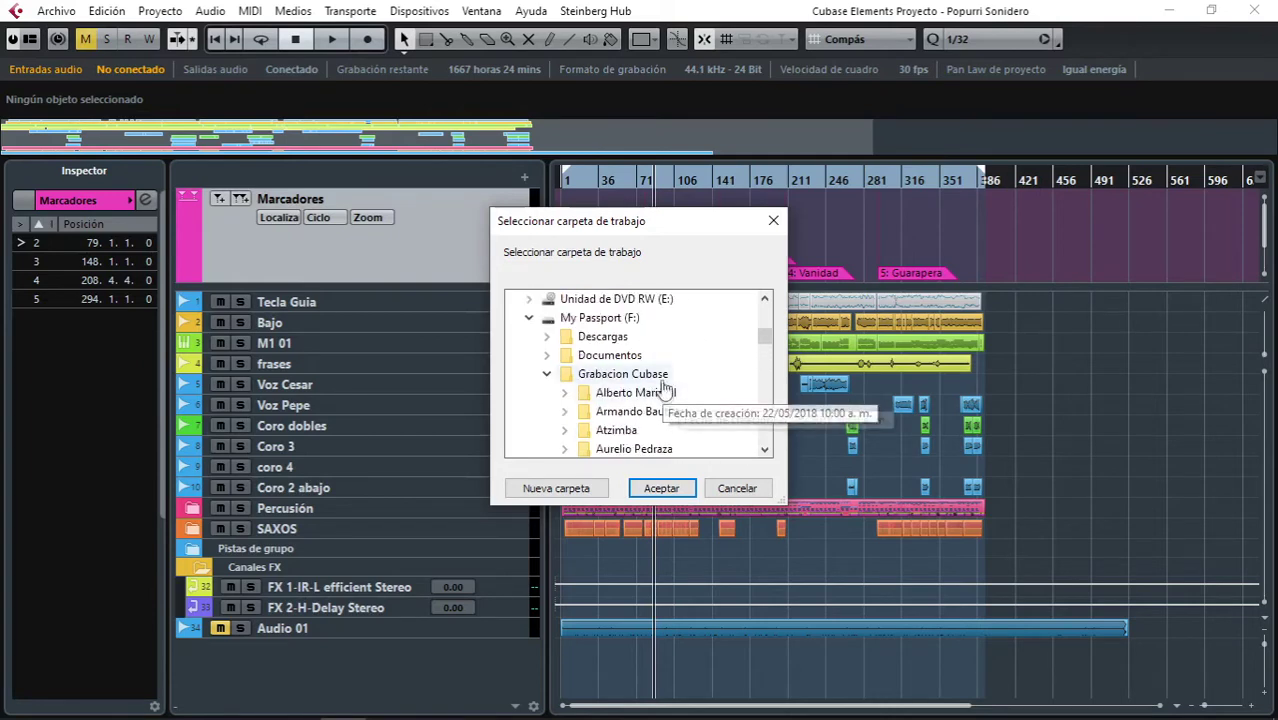
pyautogui.click(576, 490)
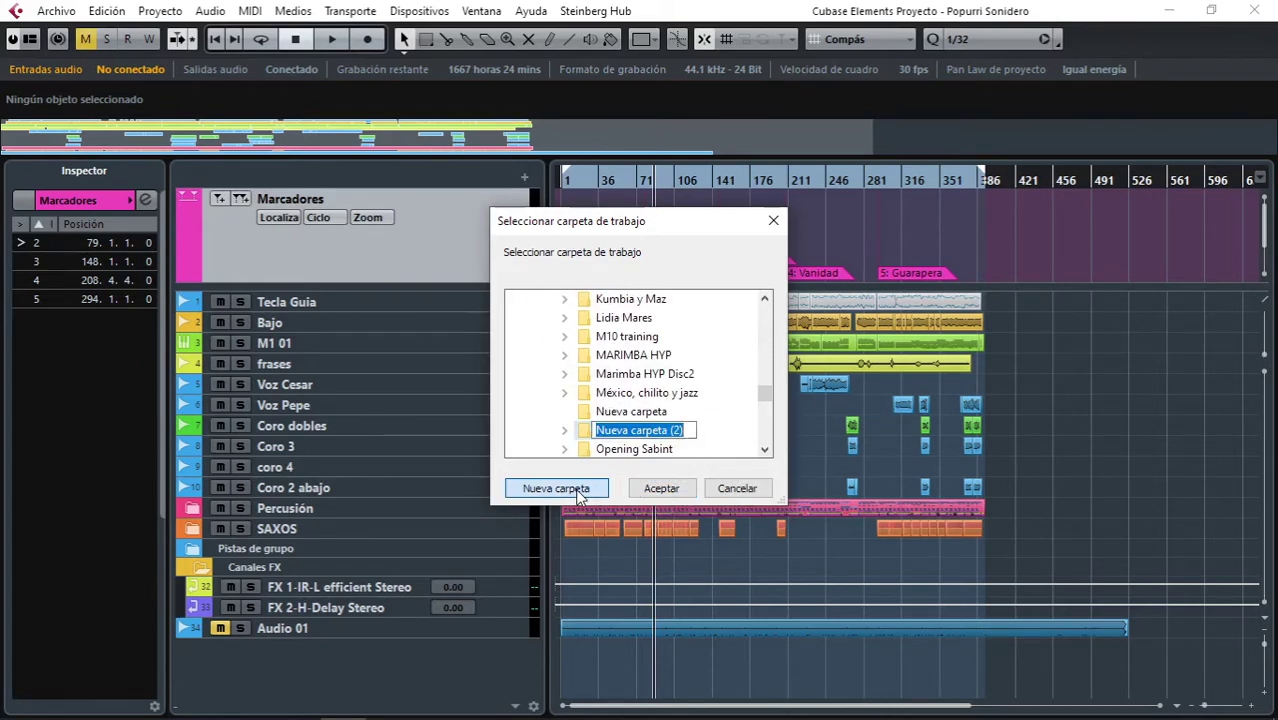
pyautogui.write('Tut')
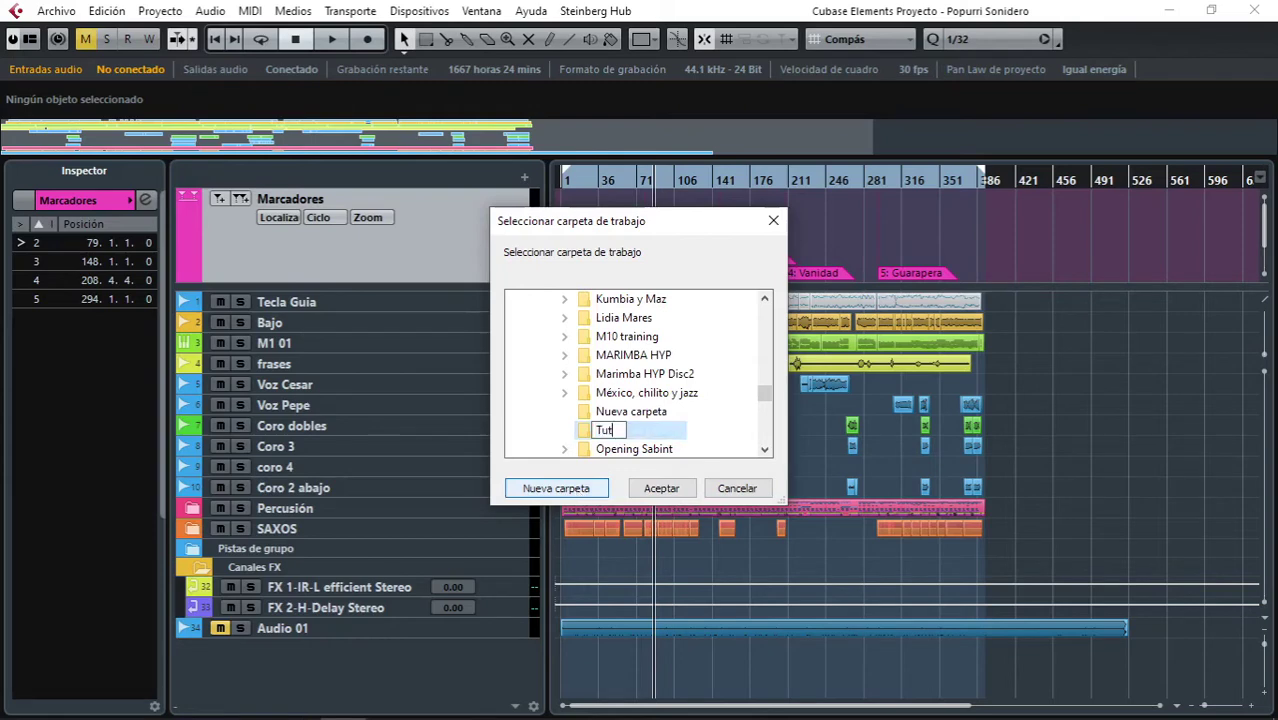
pyautogui.write('os cubase')
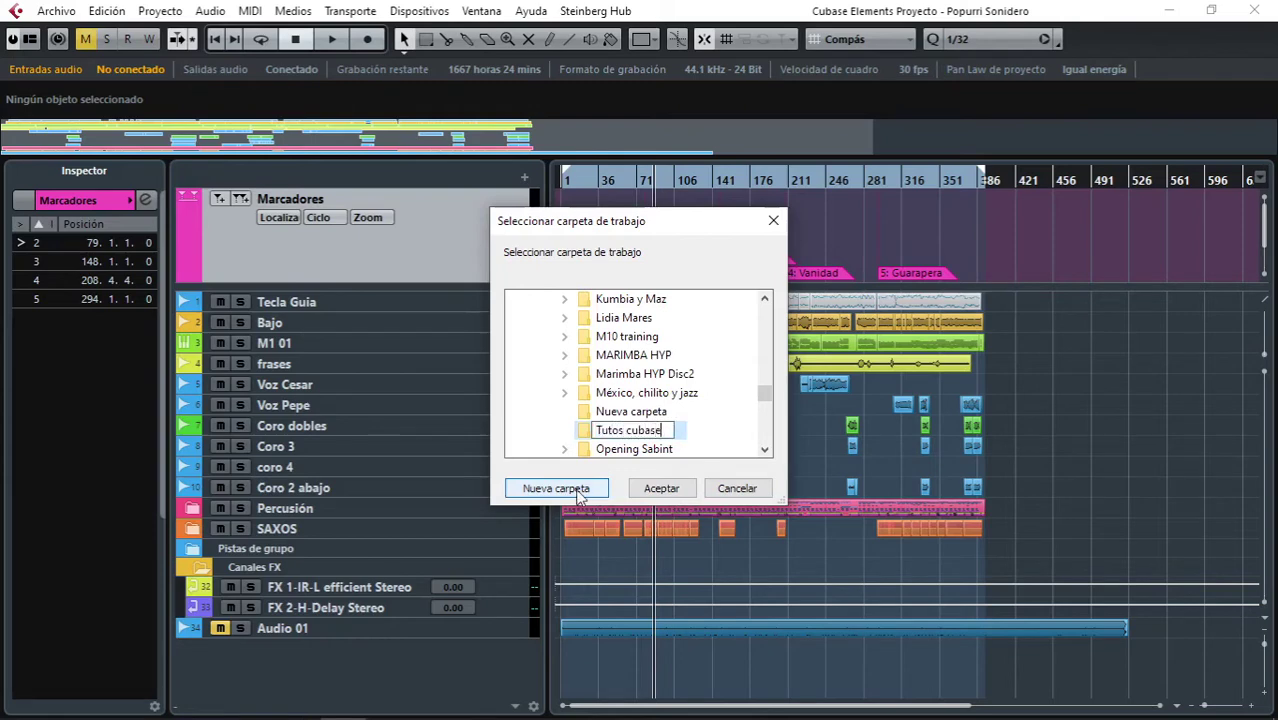
pyautogui.press('Return')
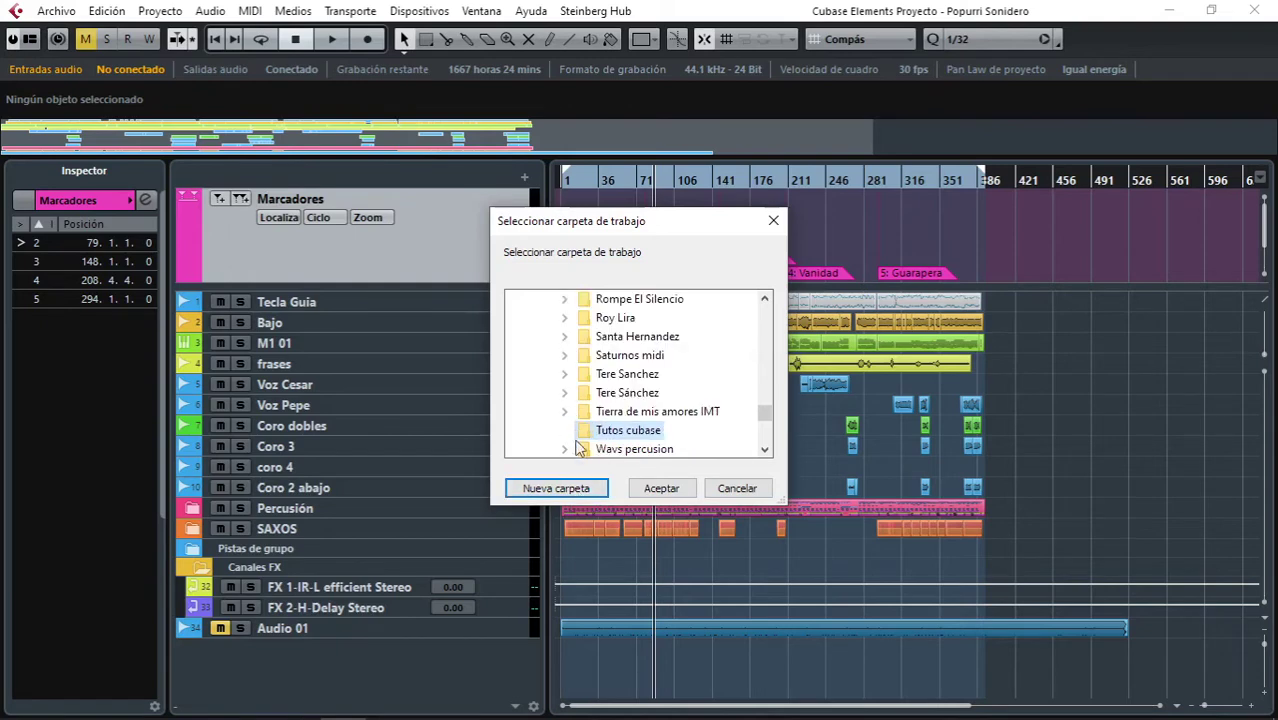
# Create a subfolder named Popurri sonidero Marimba inside Tutos cubase and accept it as the backup's working folder
pyautogui.click(583, 488)
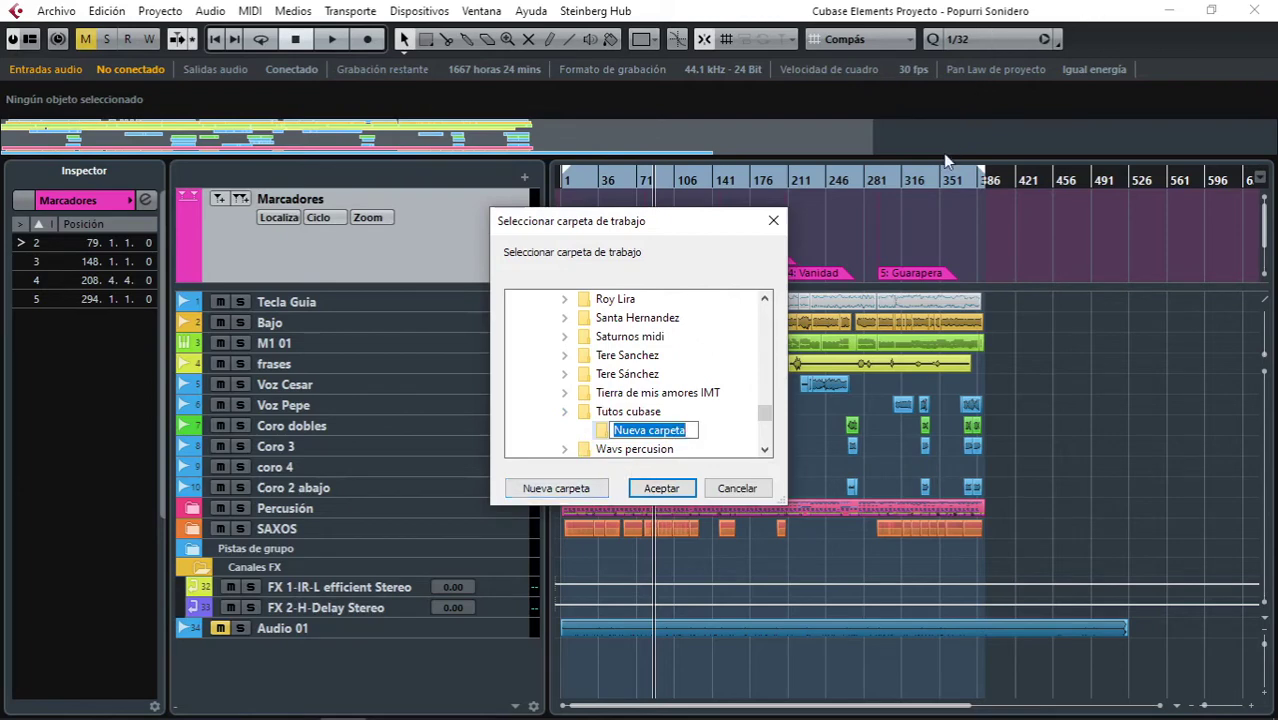
pyautogui.write('Popu')
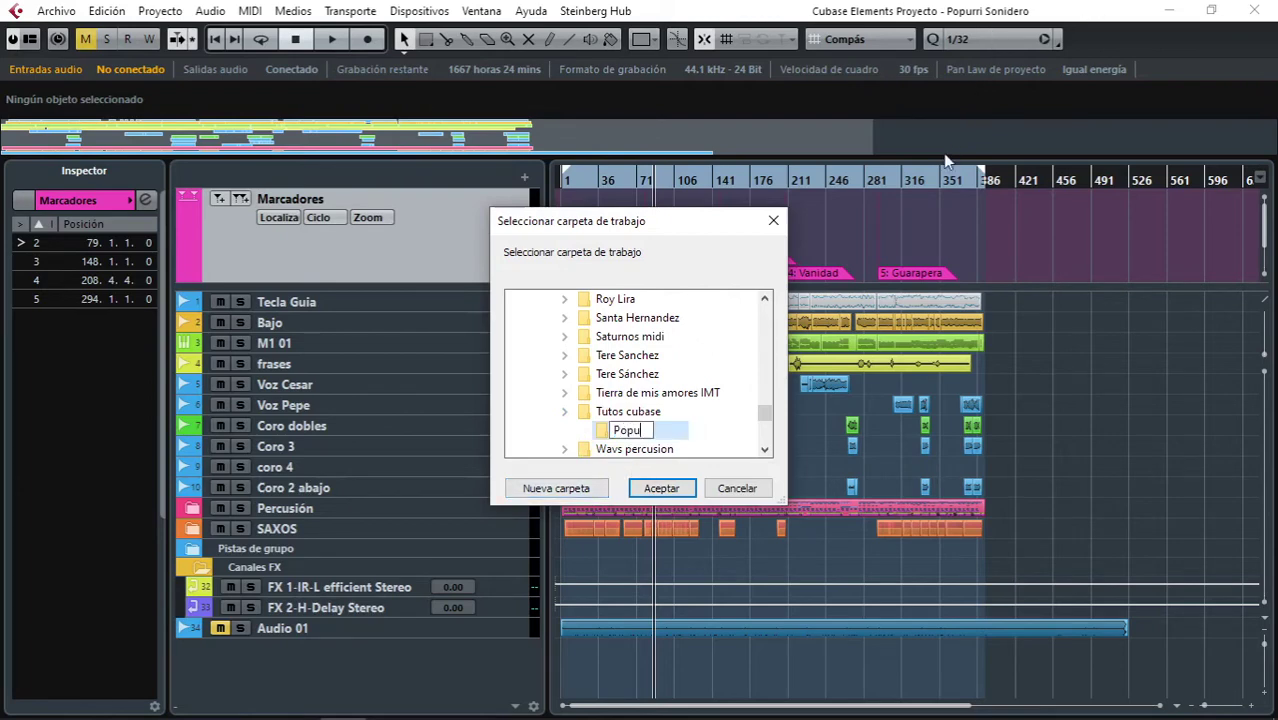
pyautogui.write('rri sonidero')
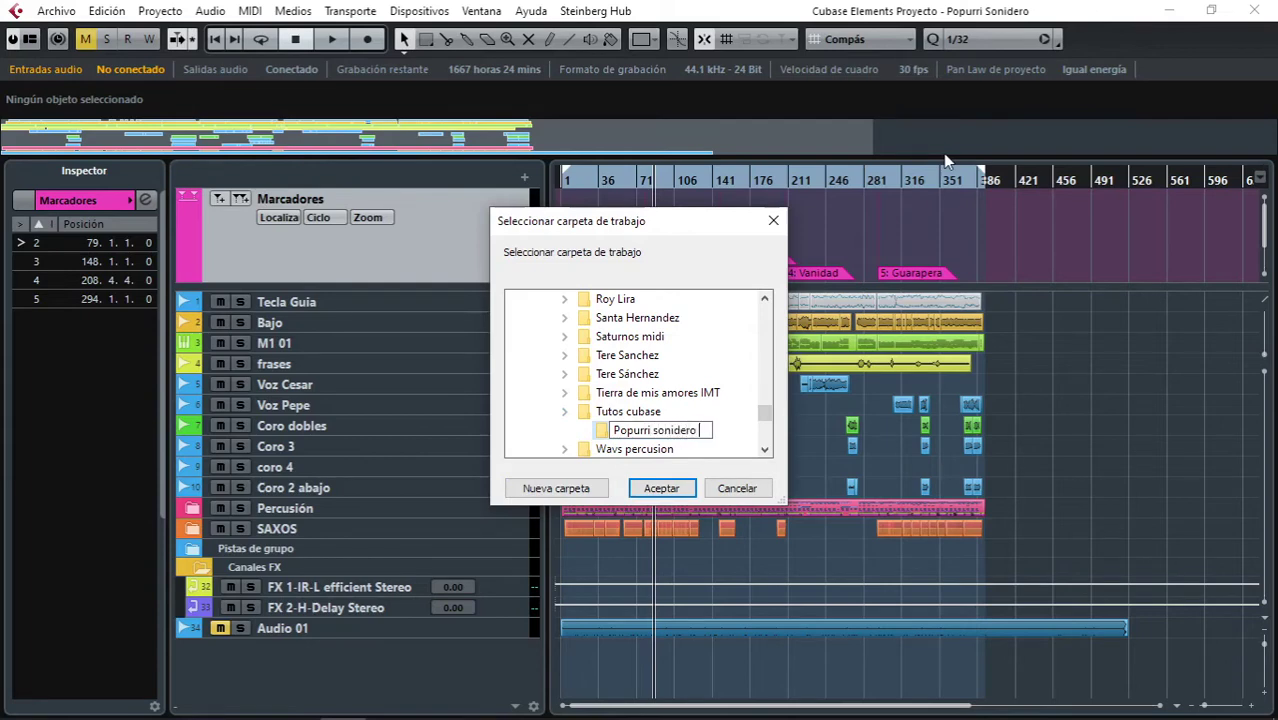
pyautogui.write(' Marimba')
pyautogui.press('Return')
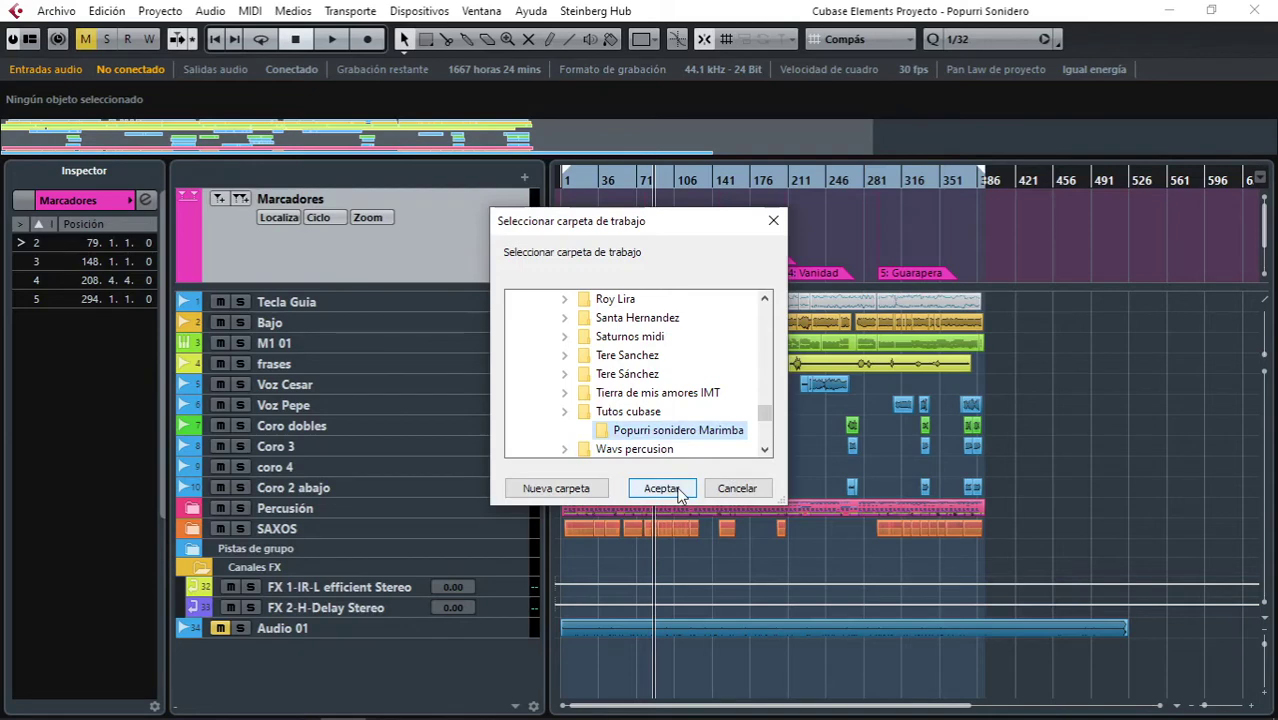
pyautogui.click(679, 490)
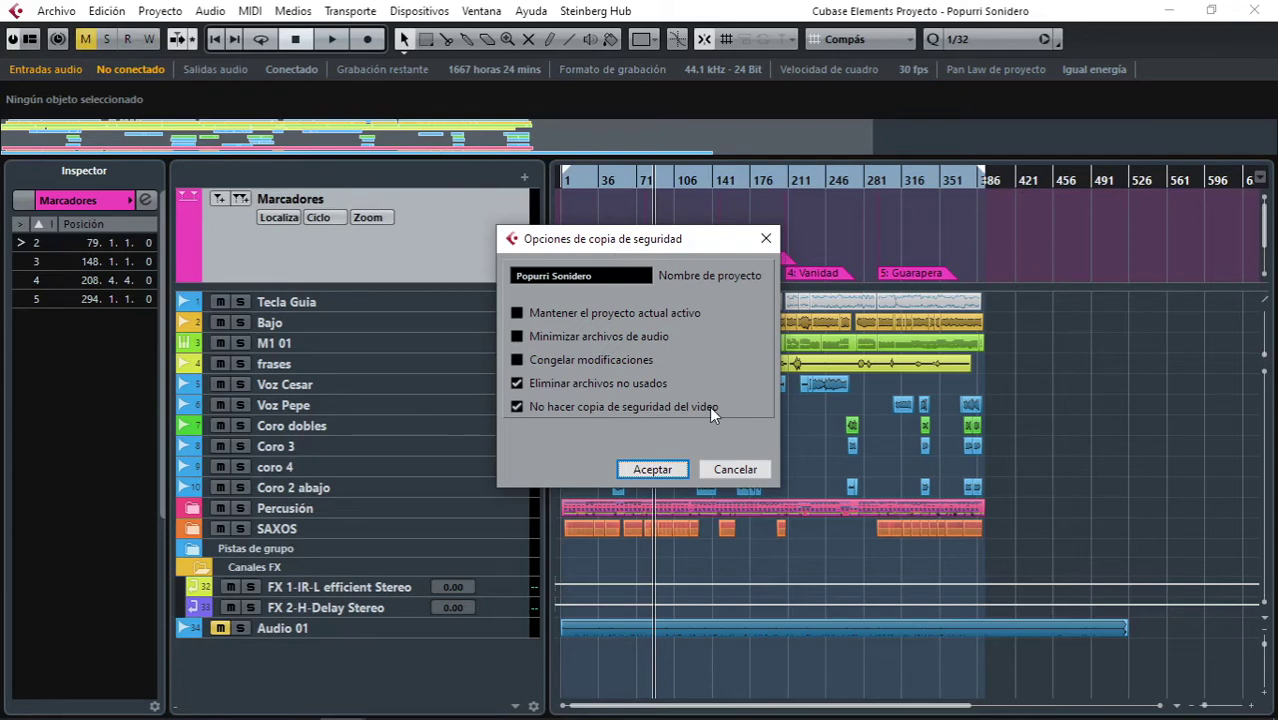
# Run the backup as Popurri Sonidero with only Eliminar archivos no usados and No hacer copia de seguridad del video enabled
pyautogui.click(517, 383)
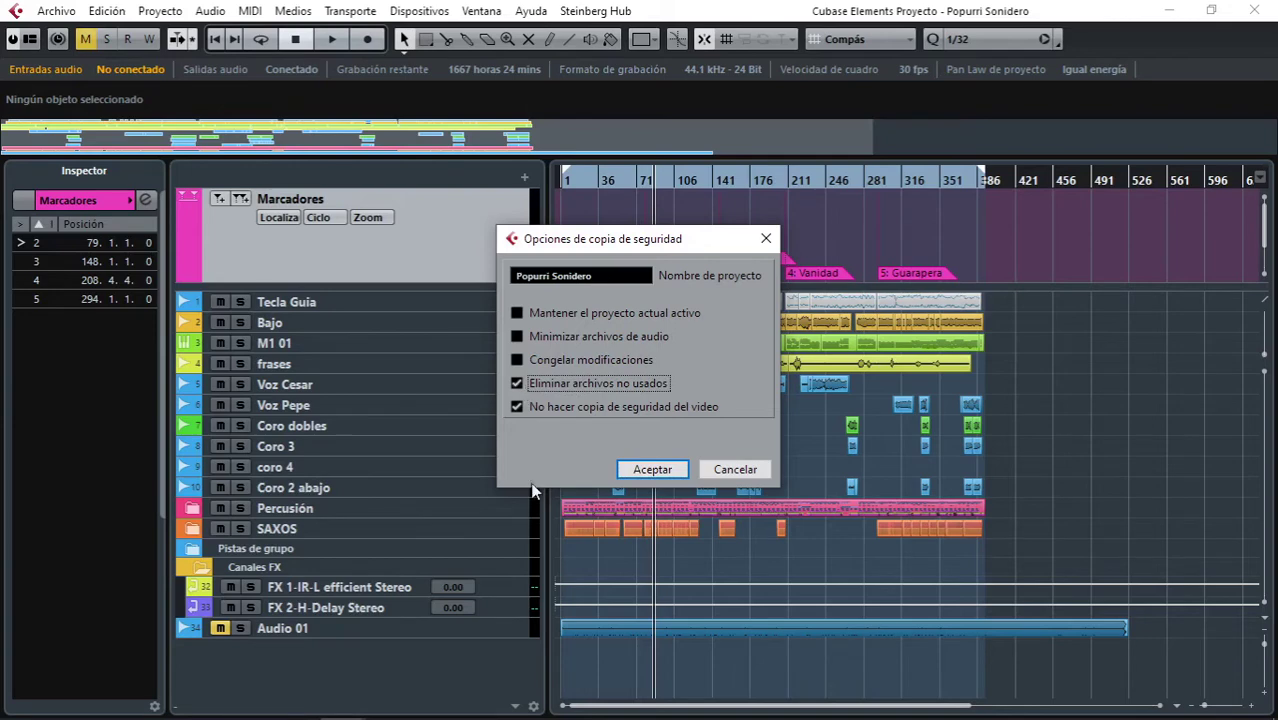
pyautogui.click(517, 408)
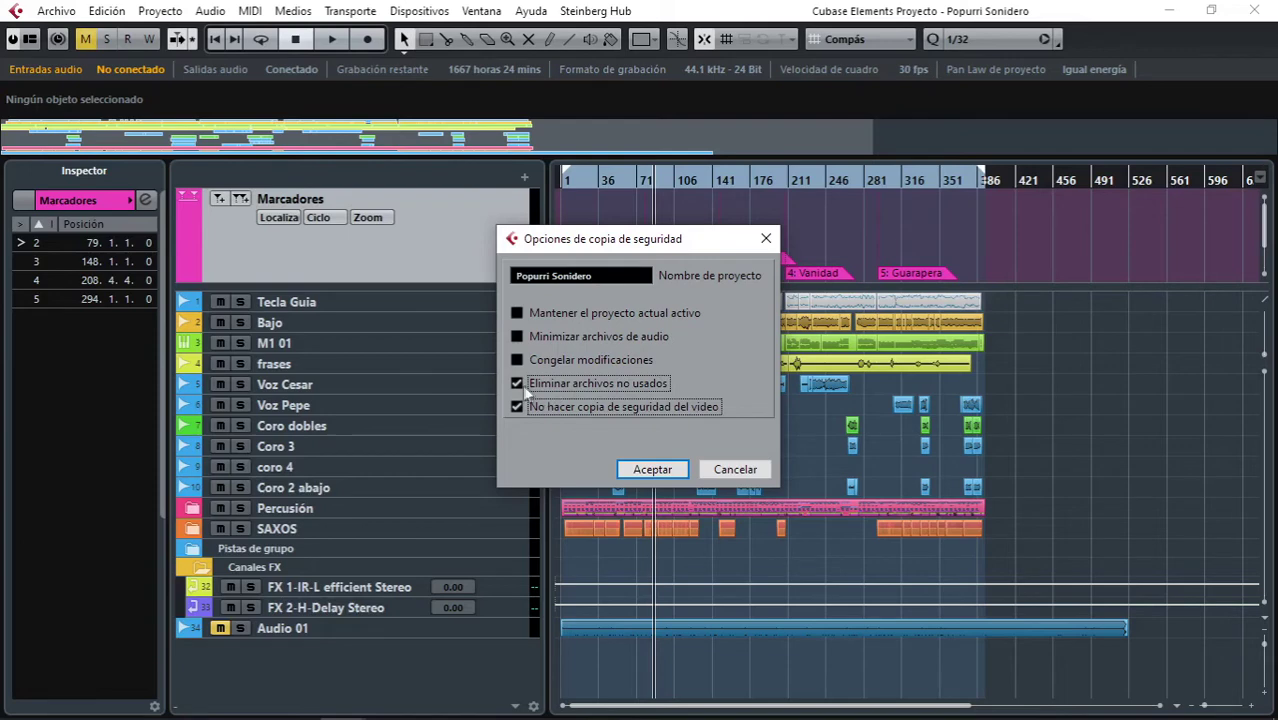
pyautogui.click(652, 470)
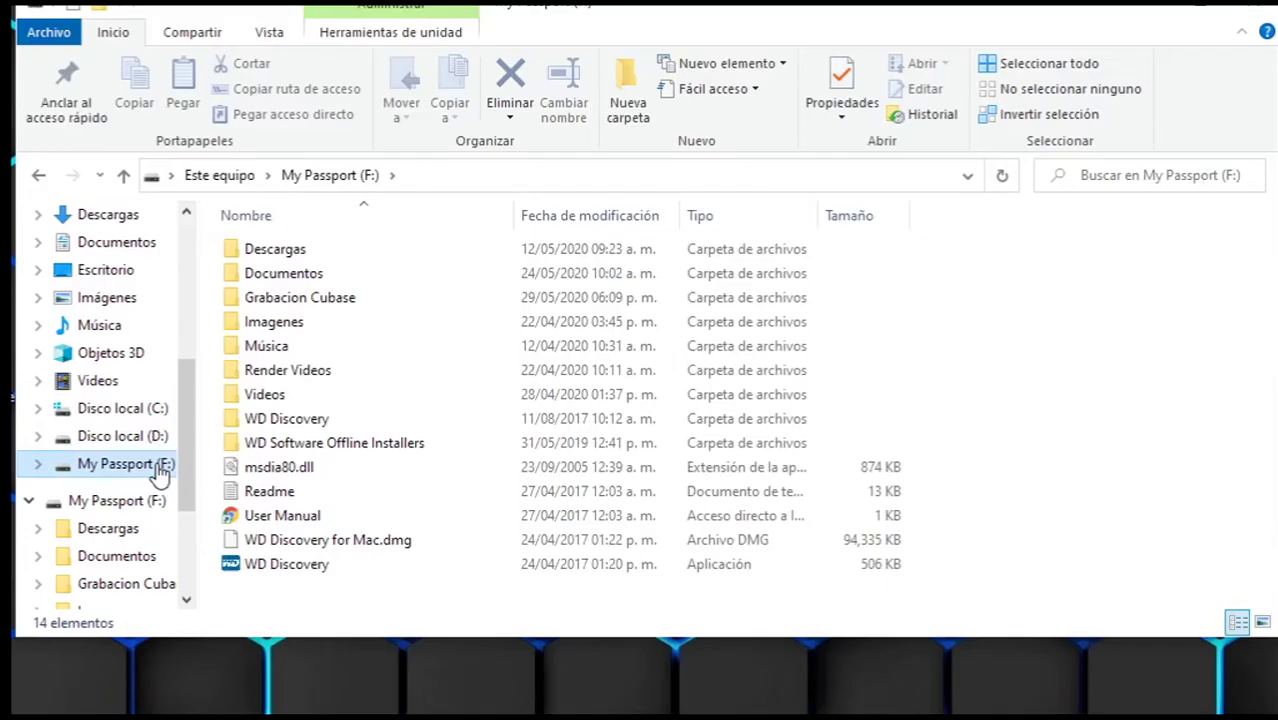
# In File Explorer, open Tutos cubase inside Grabacion Cubase and check the size of the Popurri sonidero Marimba folder in its properties
pyautogui.doubleClick(323, 307)
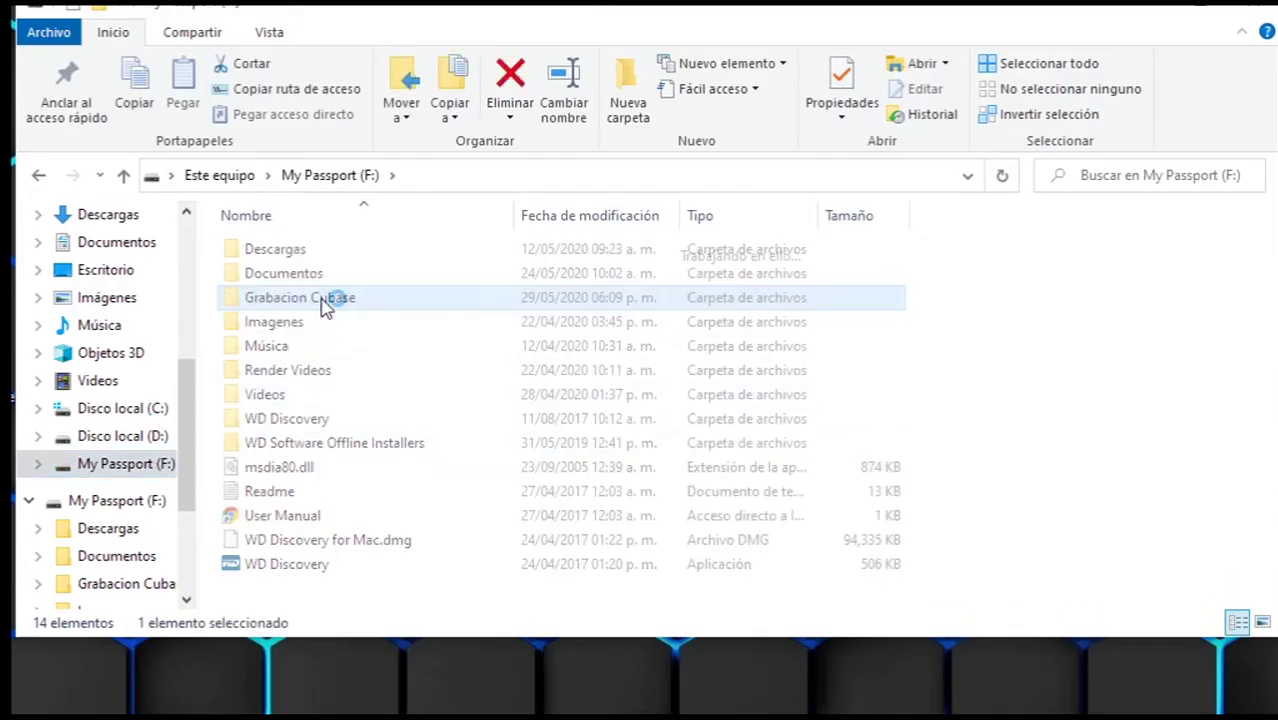
pyautogui.scroll(-8, 322, 365)
pyautogui.scroll(-3, 322, 497)
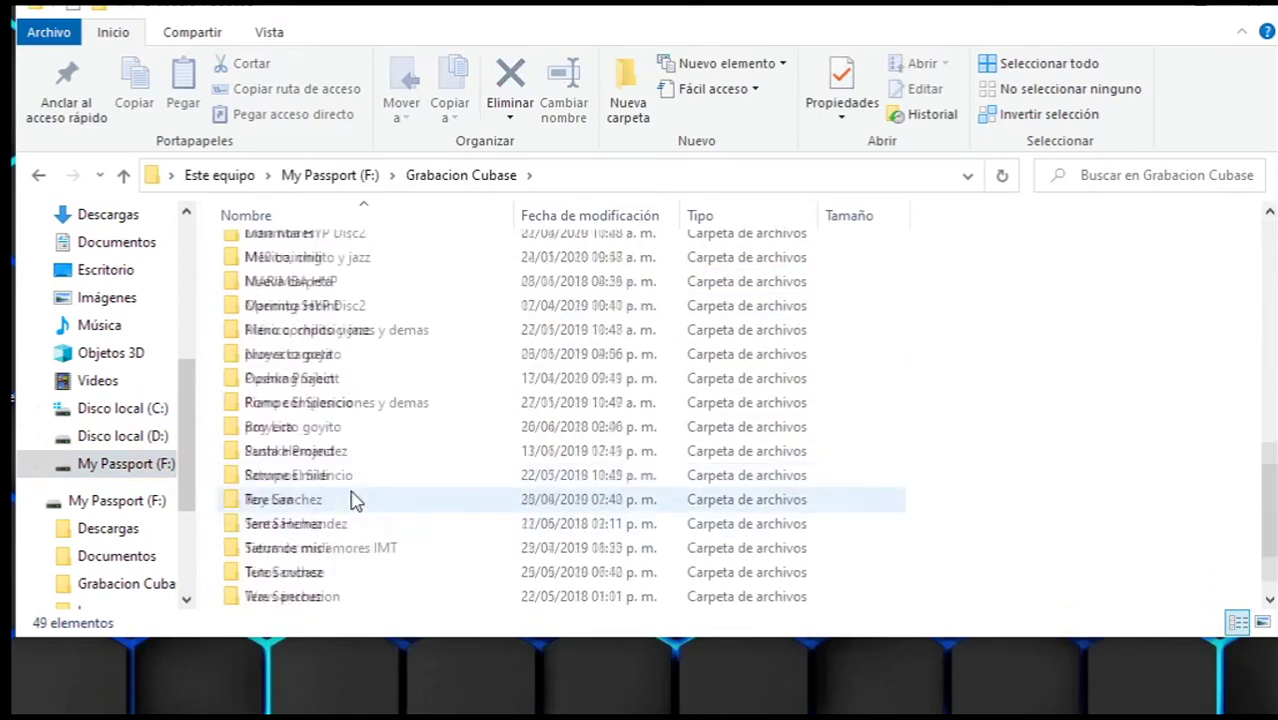
pyautogui.click(305, 550)
pyautogui.doubleClick(305, 550)
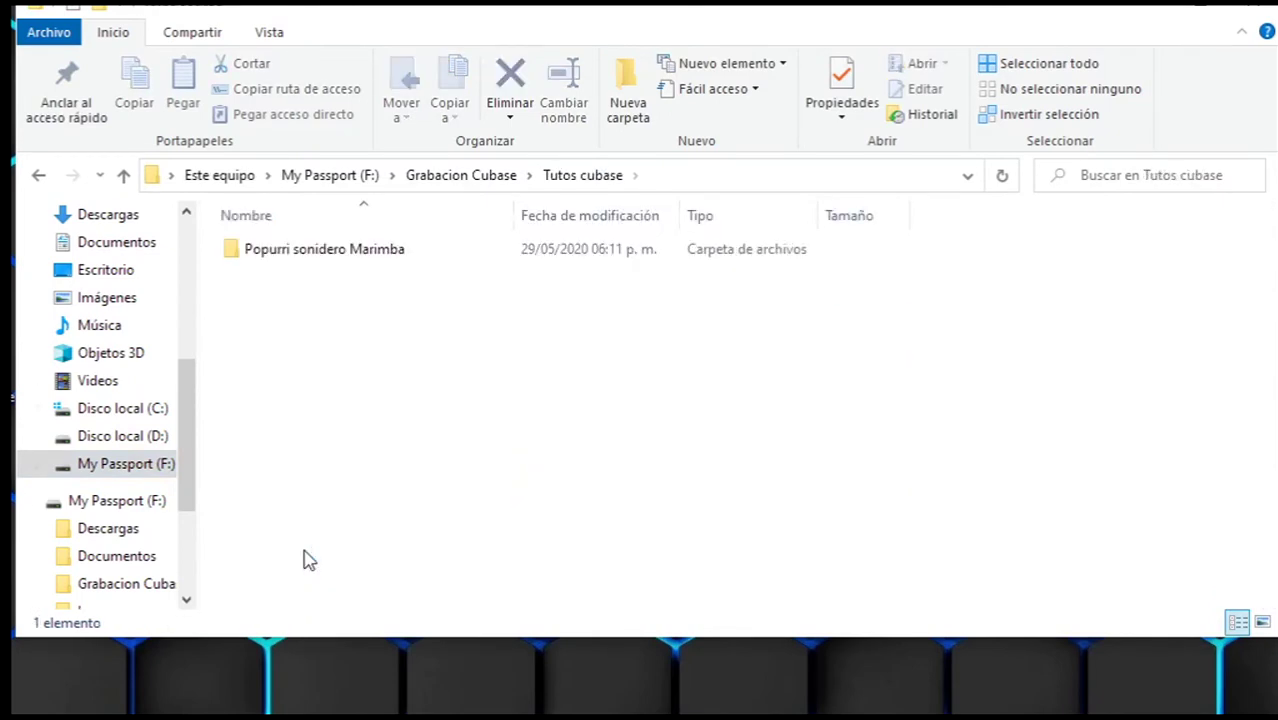
pyautogui.click(344, 262)
pyautogui.rightClick(344, 262)
pyautogui.click(448, 700)
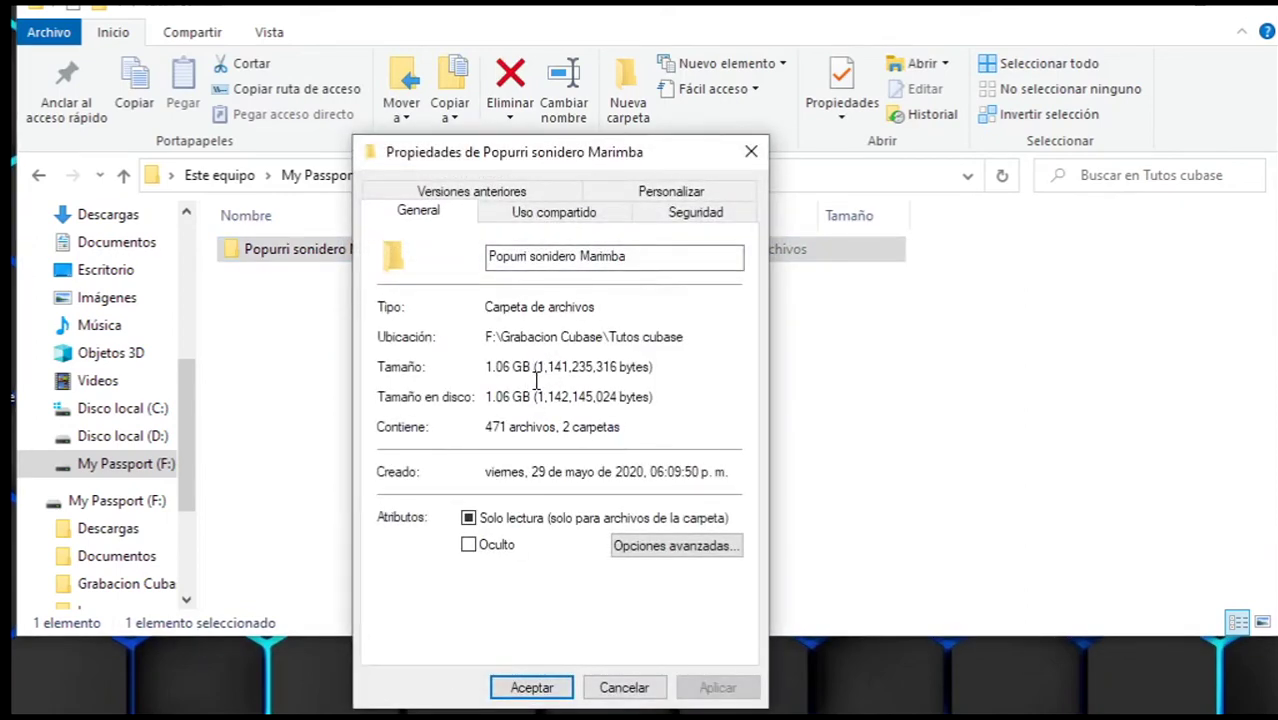
pyautogui.click(533, 692)
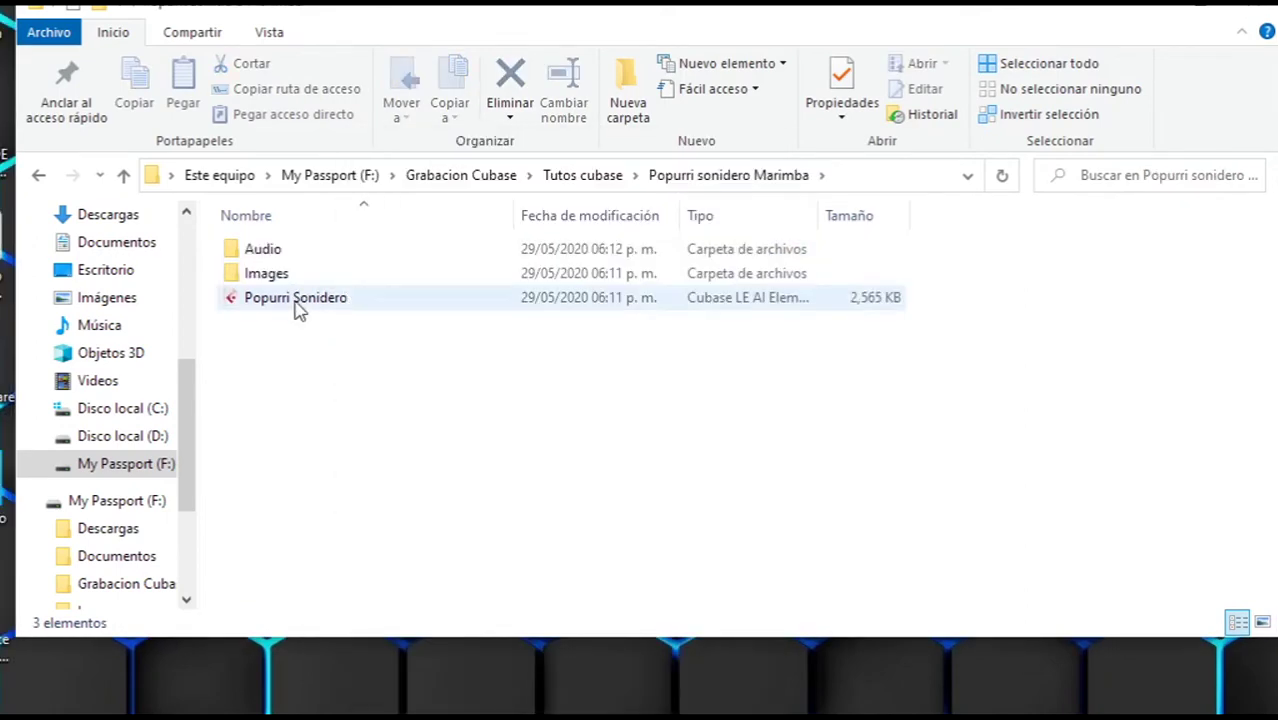
# Open the backed-up Popurri Sonidero project in Cubase to check it, and return to the Tutos cubase folder in File Explorer
pyautogui.doubleClick(296, 307)
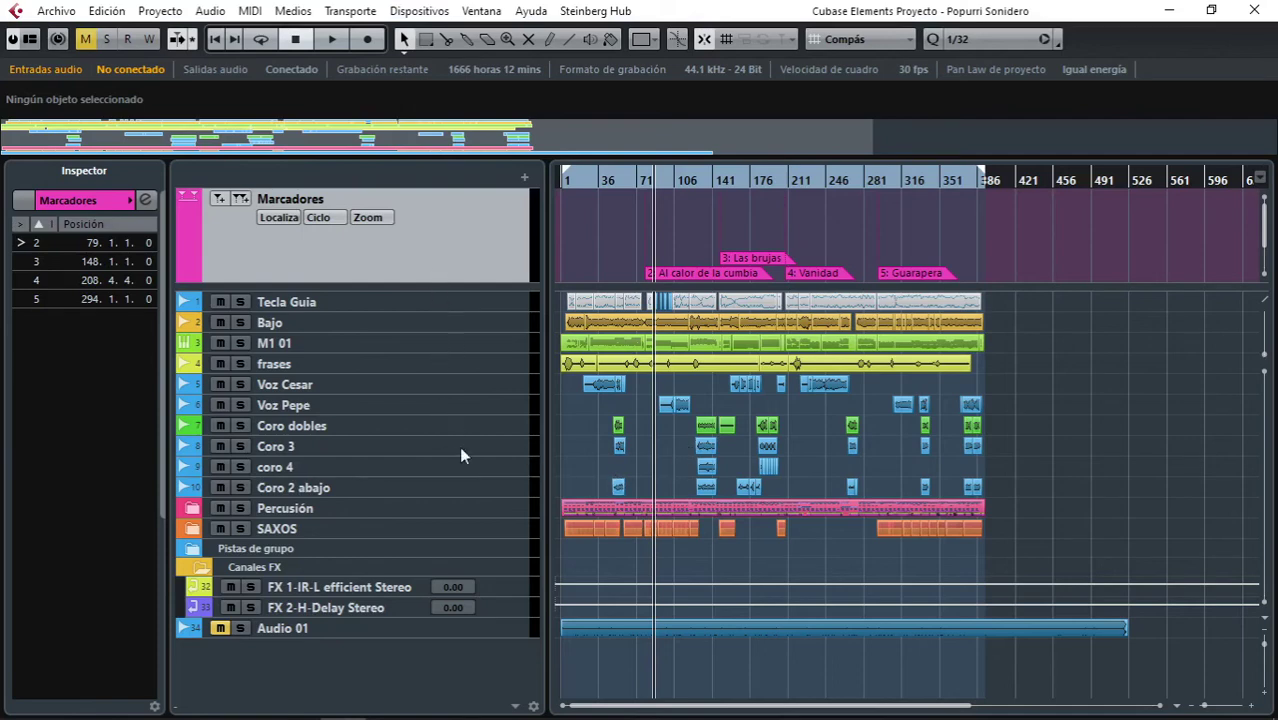
pyautogui.click(852, 366)
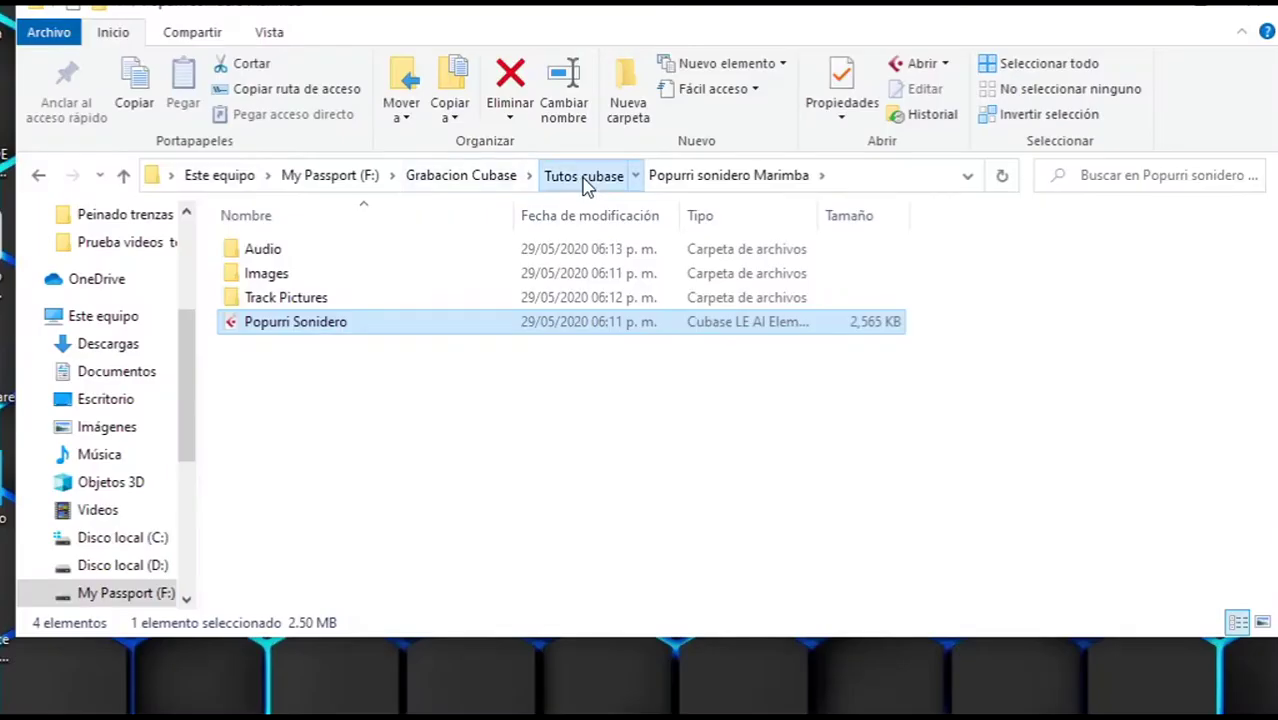
pyautogui.click(585, 178)
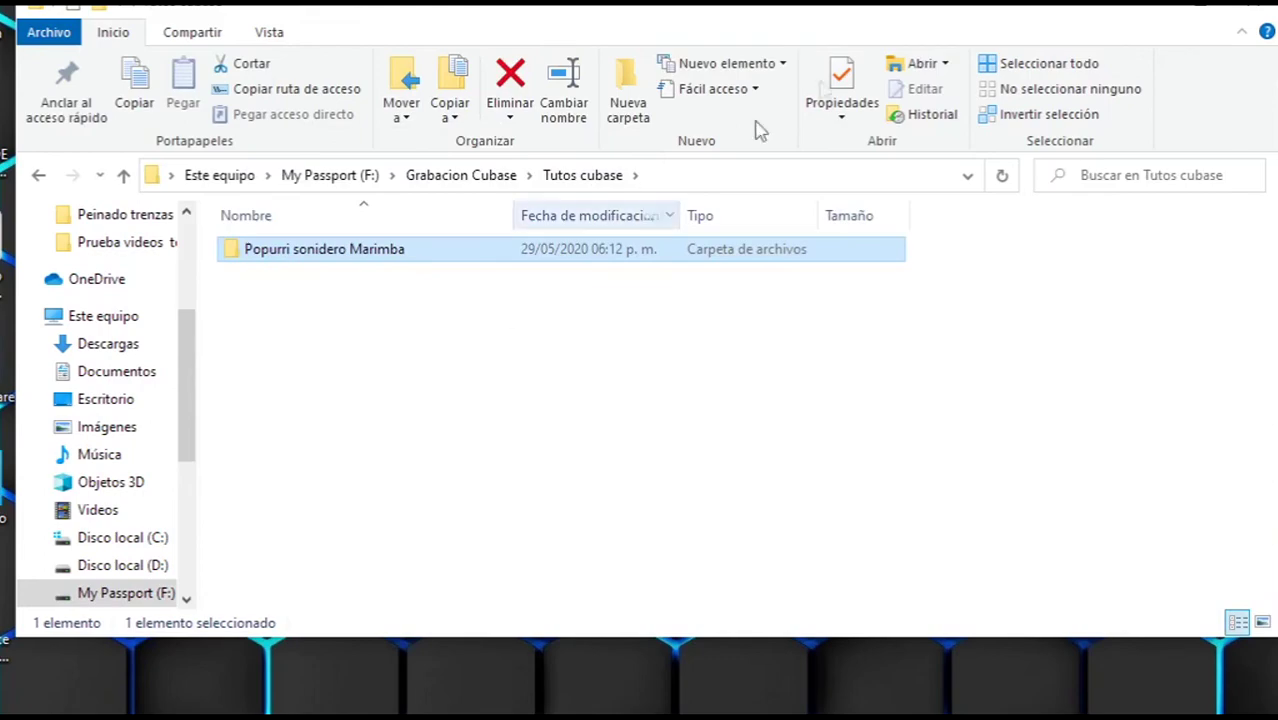
# In File Explorer, select the Popurri sonidero Marimba folder and its compressed copy in Tutos cubase in turn to compare them
pyautogui.click(1217, 12)
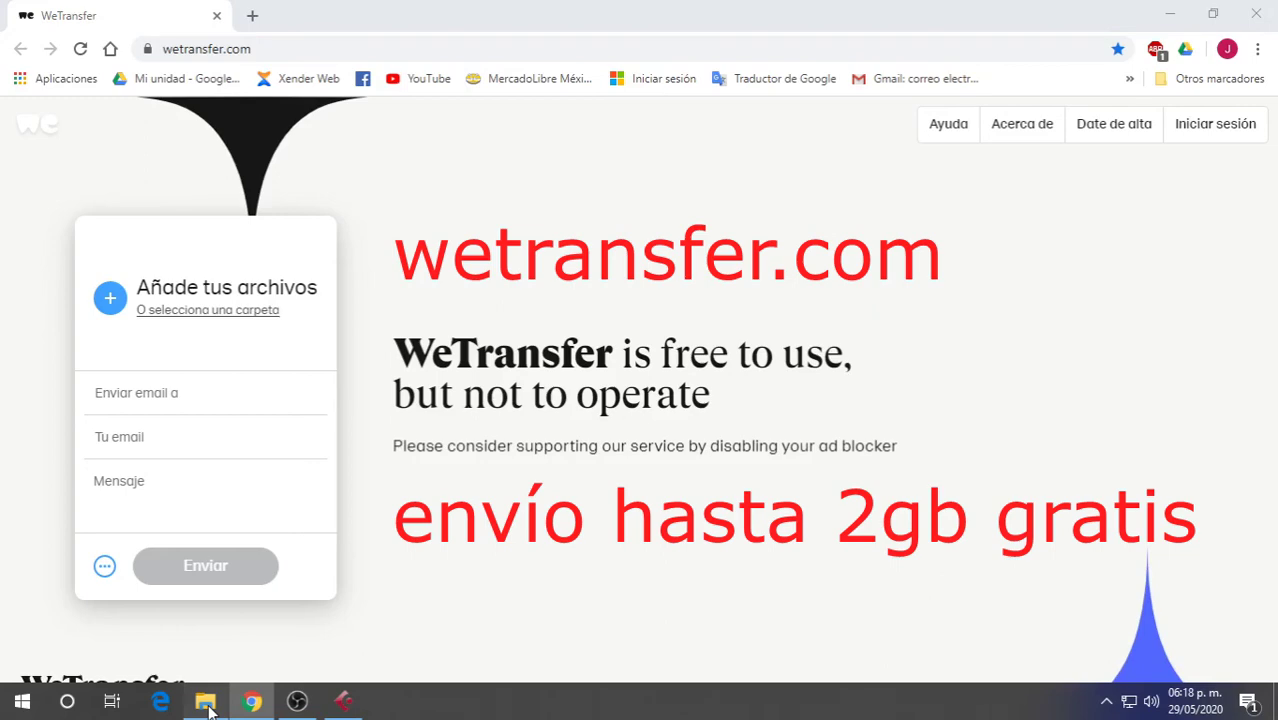
pyautogui.click(205, 701)
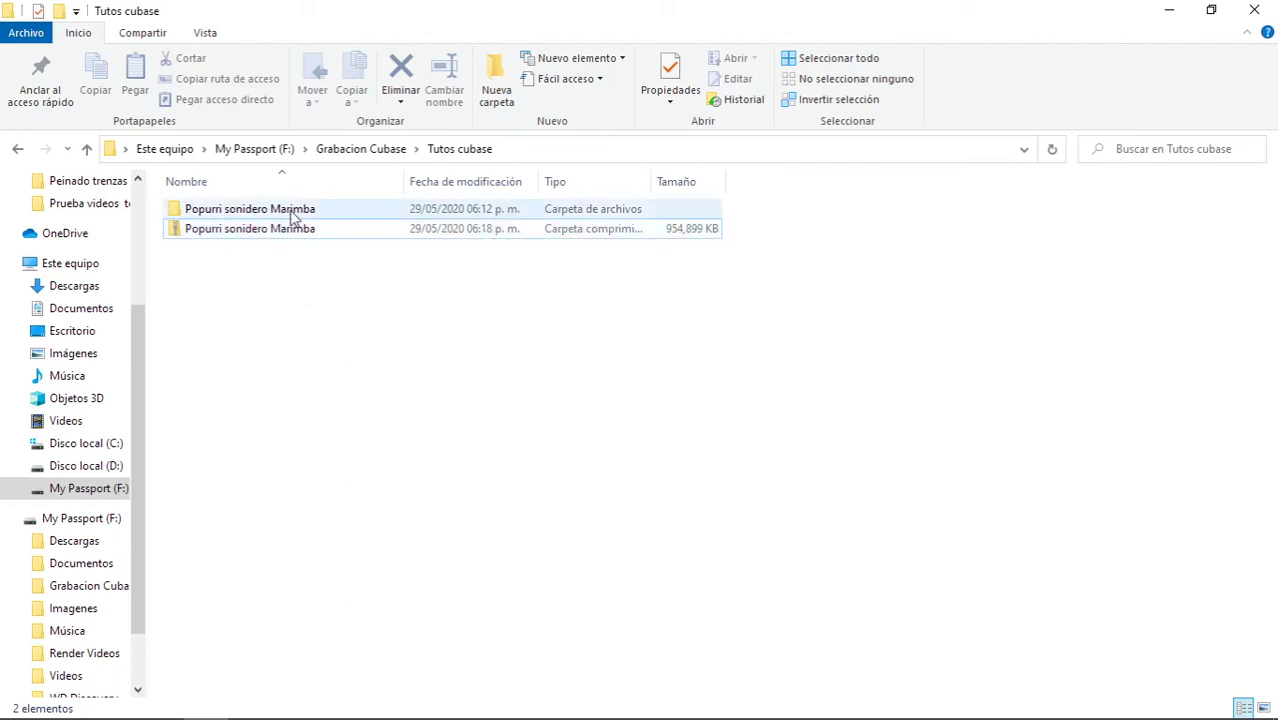
pyautogui.click(314, 228)
pyautogui.click(285, 211)
pyautogui.click(284, 230)
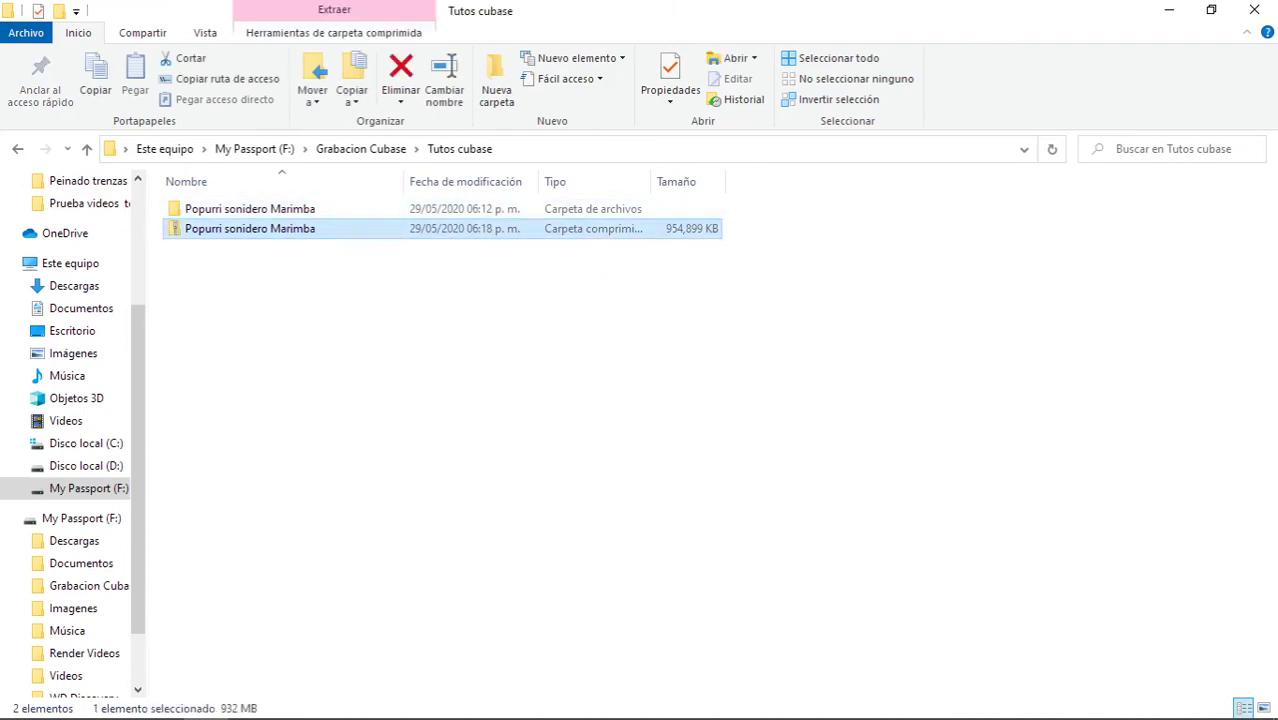
# Switch to WeTransfer in Chrome and add the uncompressed Popurri sonidero Marimba folder from Tutos cubase to the transfer
pyautogui.click(250, 702)
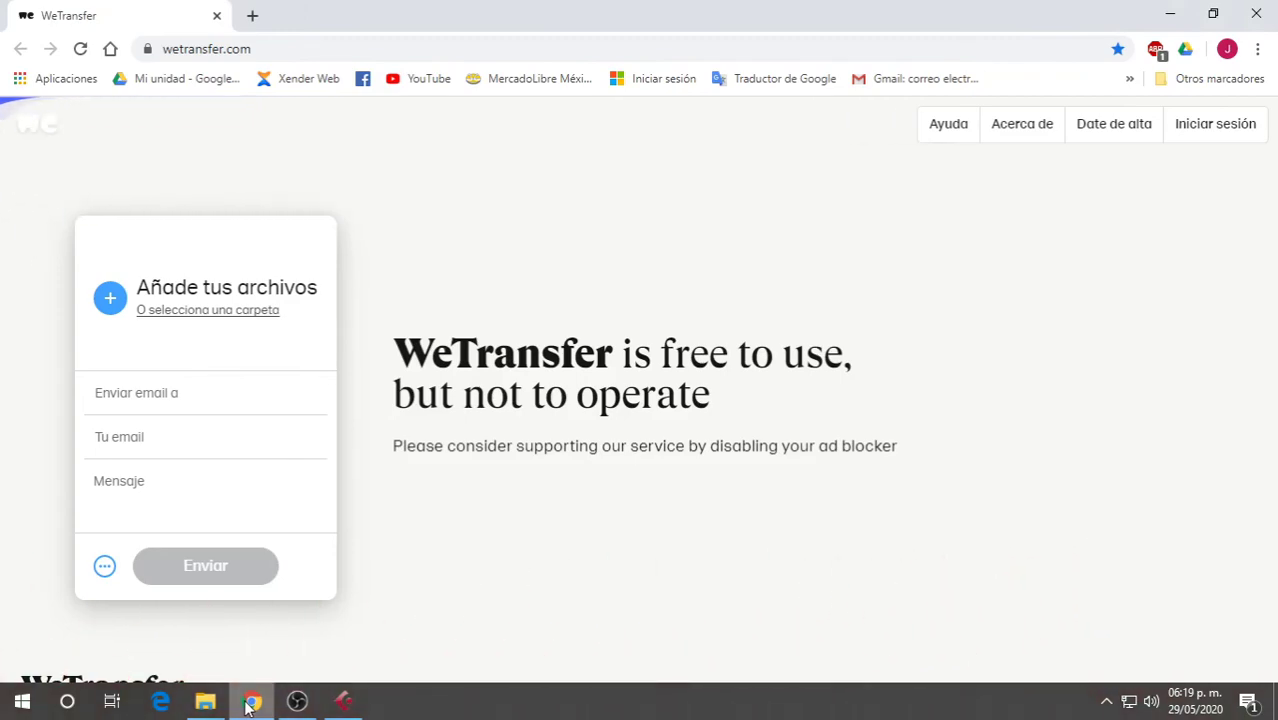
pyautogui.click(250, 702)
pyautogui.click(291, 385)
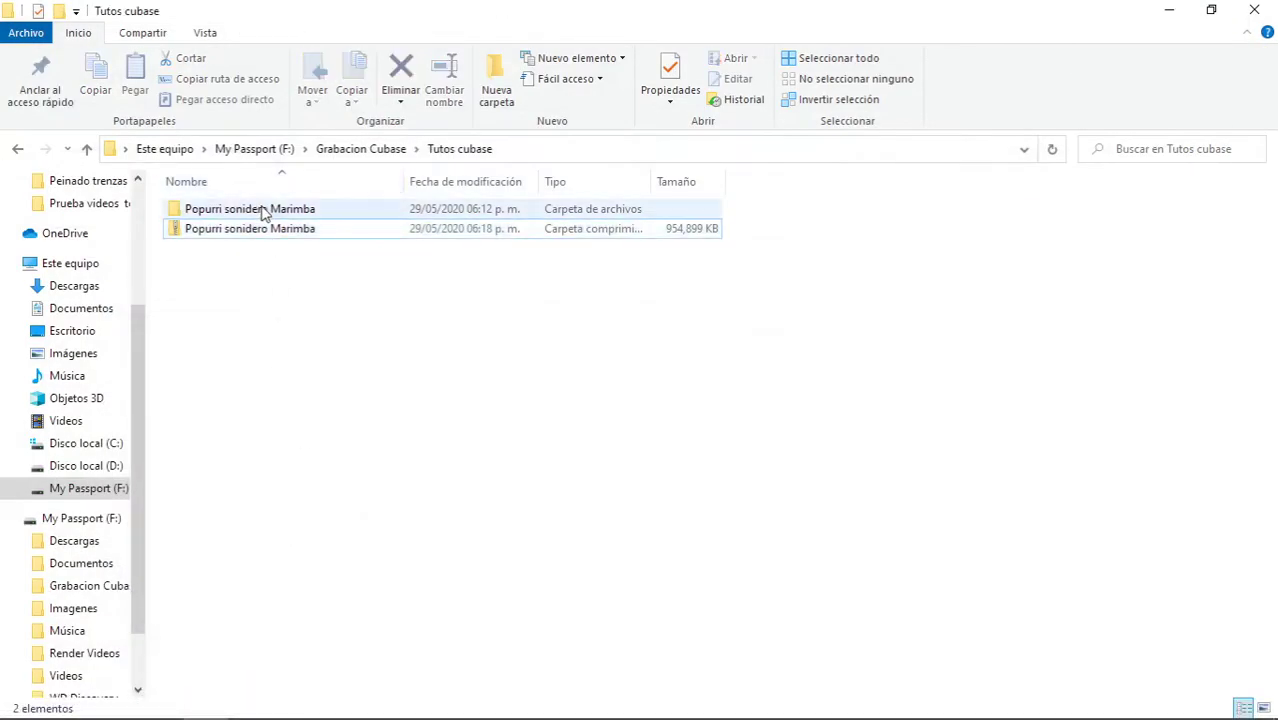
pyautogui.click(265, 228)
pyautogui.click(260, 263)
pyautogui.moveTo(268, 218); pyautogui.dragTo(246, 347)
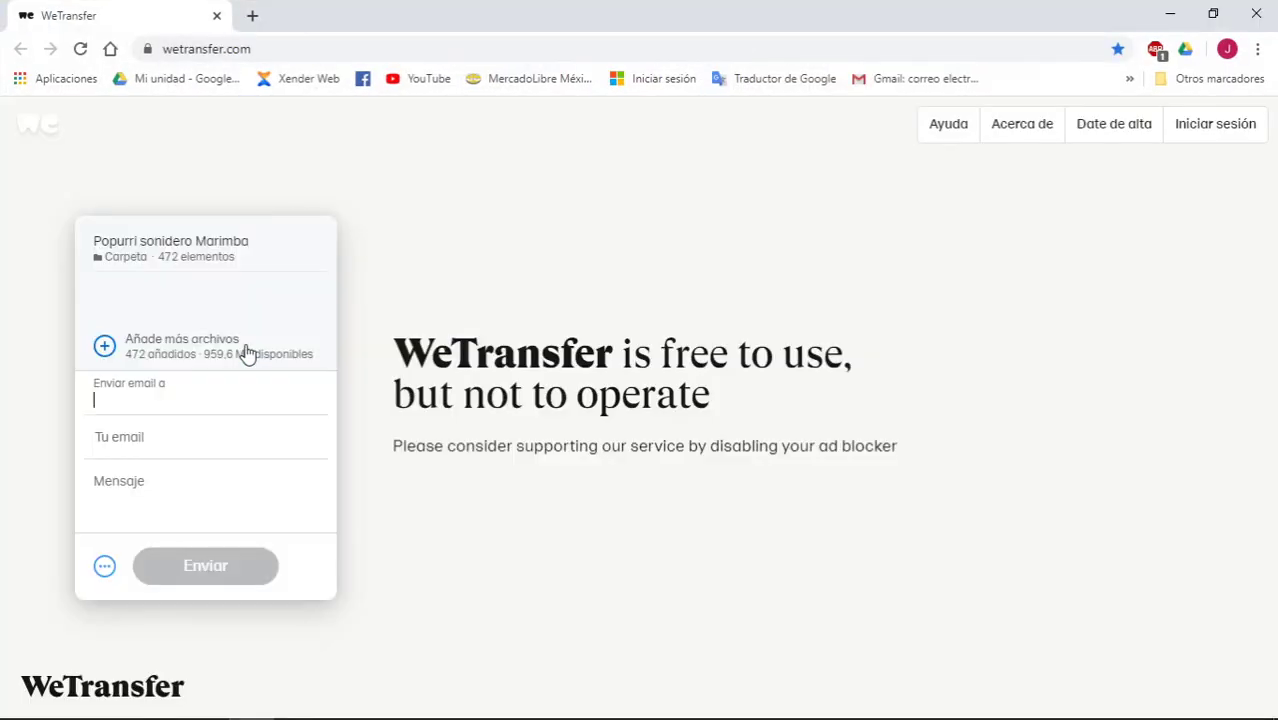
# Go through the transfer form's recipient email, sender email and message fields without filling them in
pyautogui.click(168, 397)
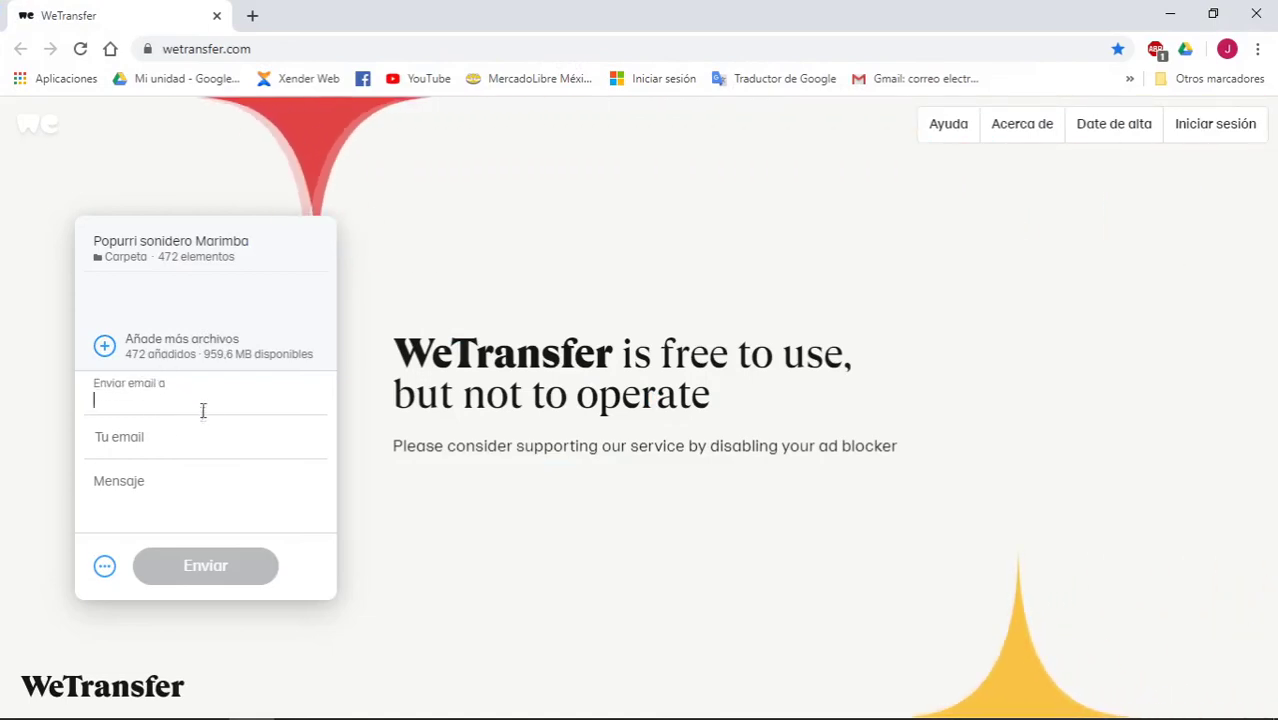
pyautogui.click(169, 440)
pyautogui.click(180, 492)
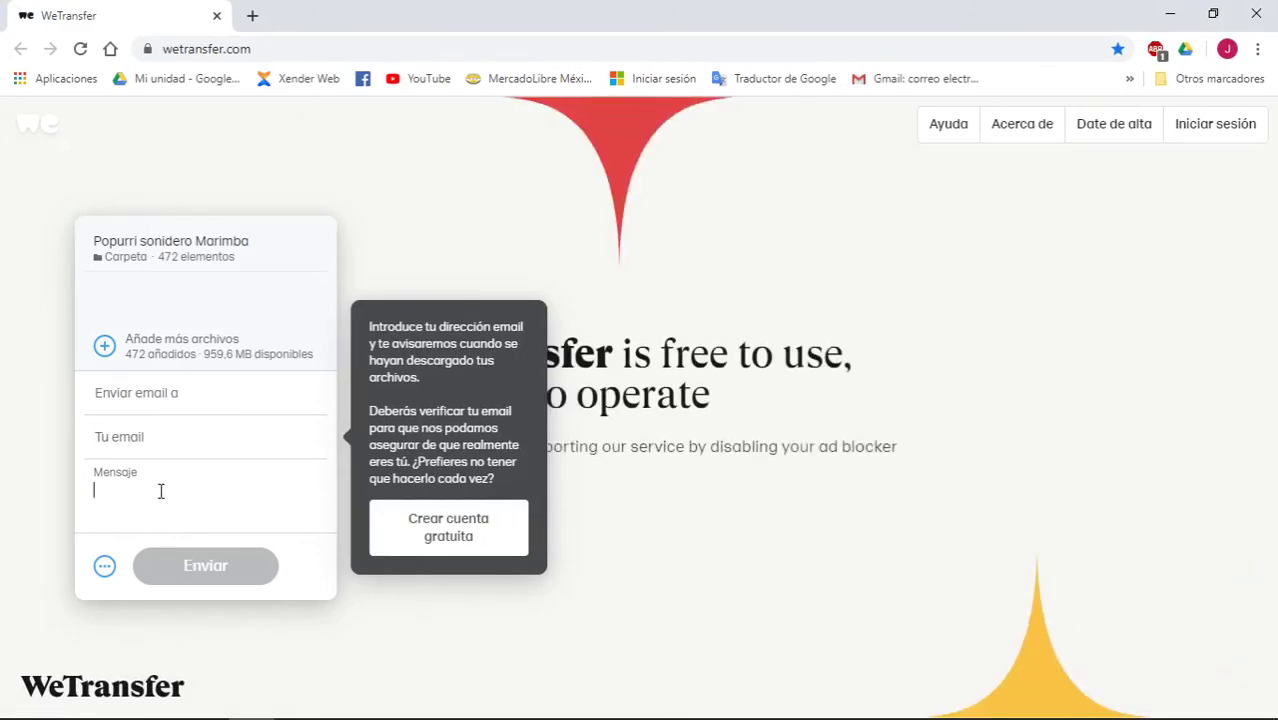
pyautogui.click(203, 428)
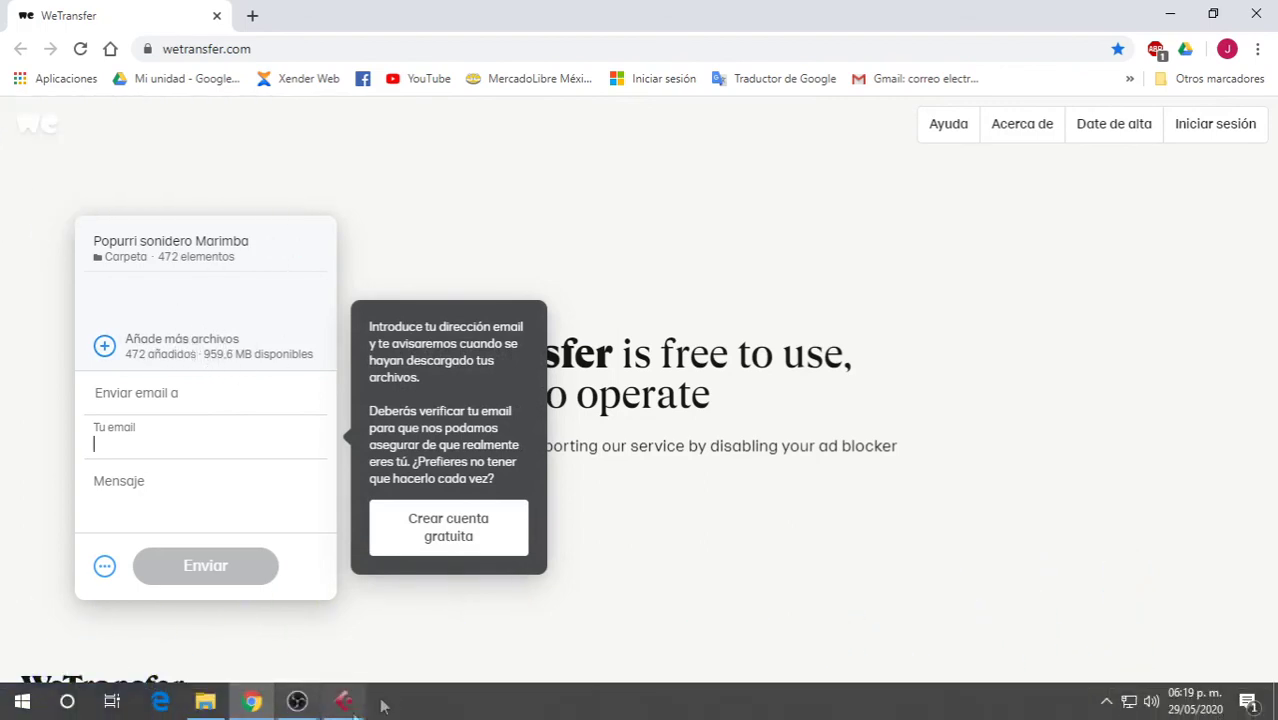
# Switch back to the Tutos cubase folder in File Explorer
pyautogui.click(297, 701)
pyautogui.click(297, 701)
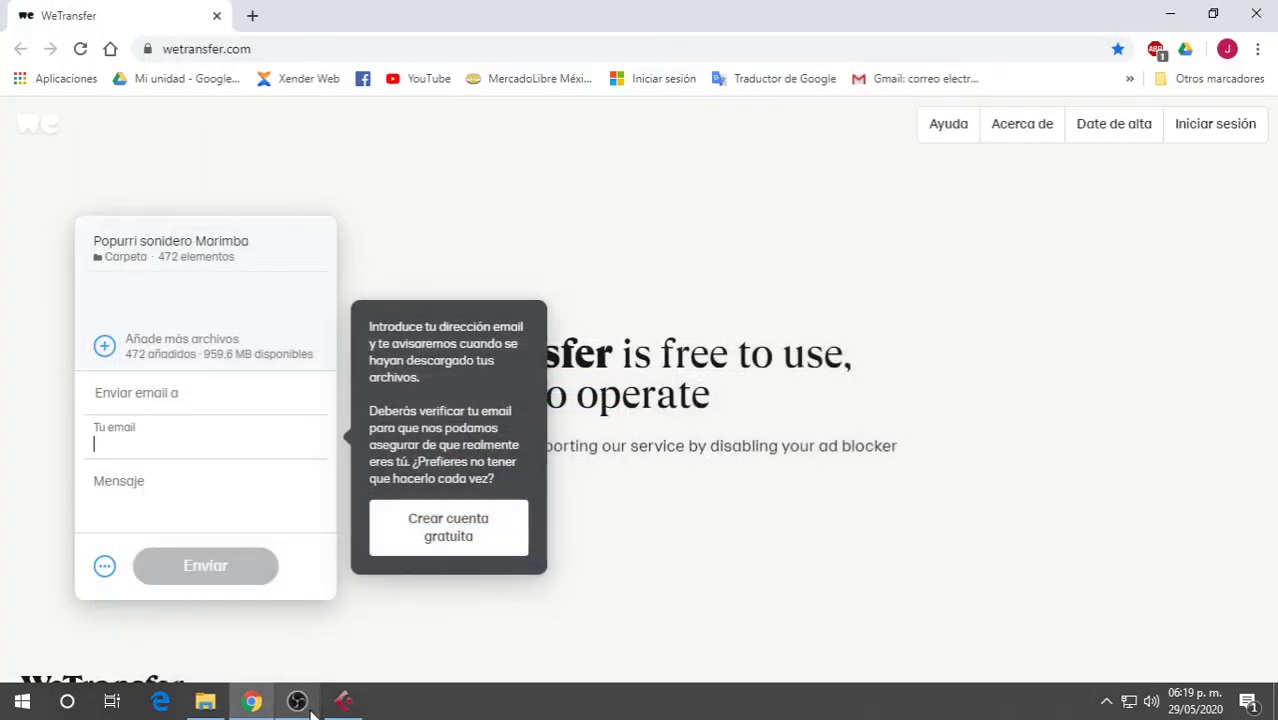
pyautogui.click(205, 703)
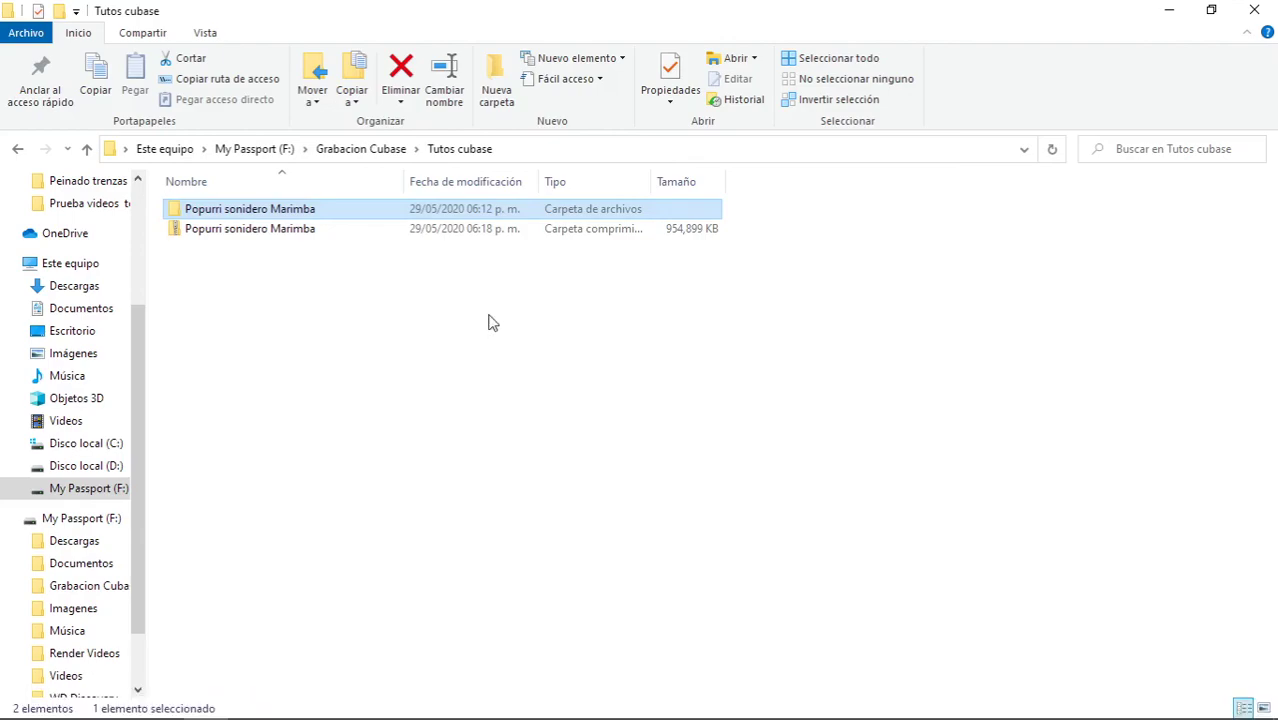